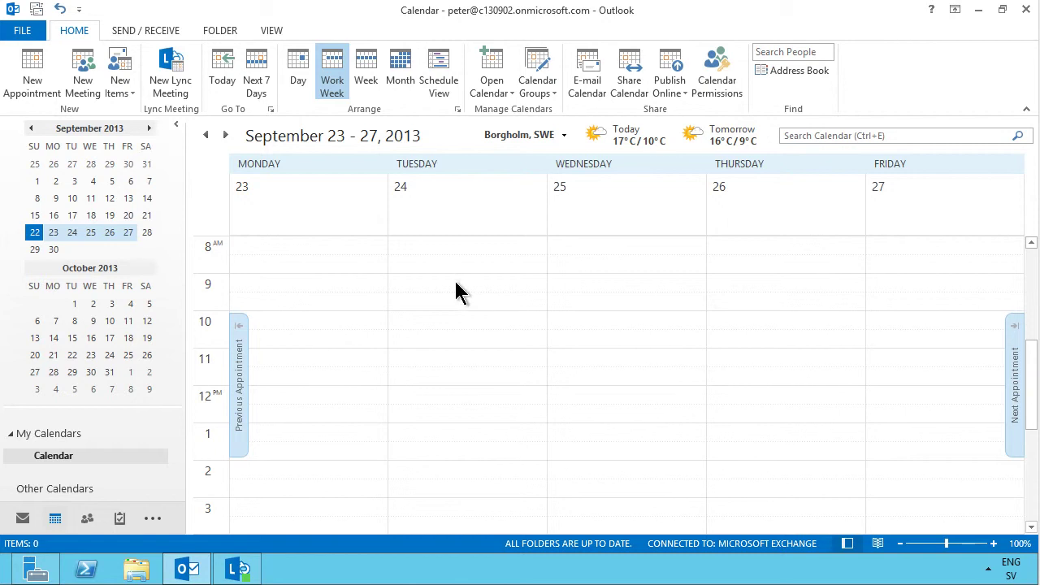
# Create a 'With Customer A' appointment on Tuesday 24 September, 9:00 to 12:00
pyautogui.moveTo(464, 282); pyautogui.dragTo(470, 372)
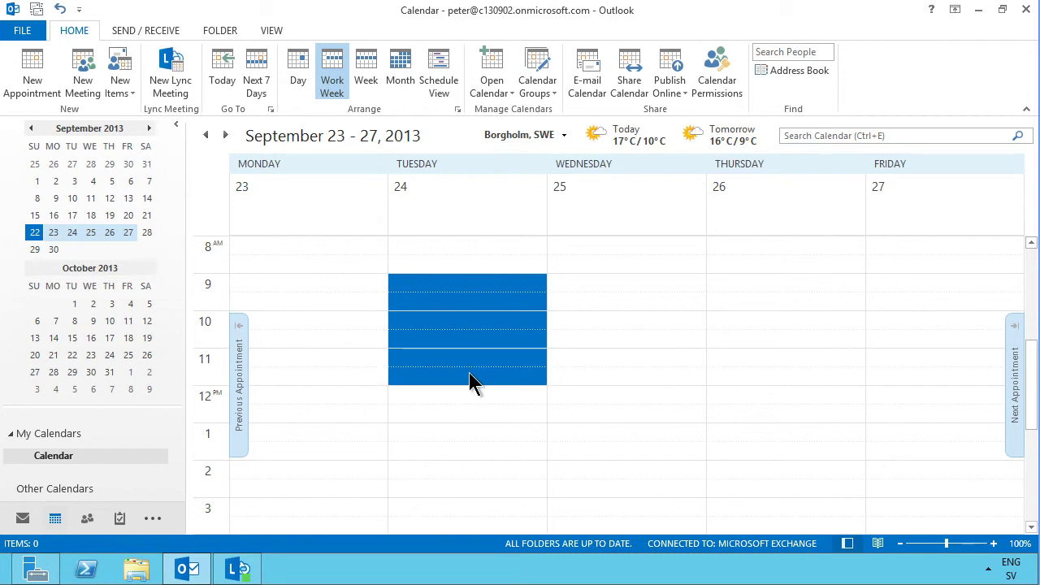
pyautogui.write('With Customer A')
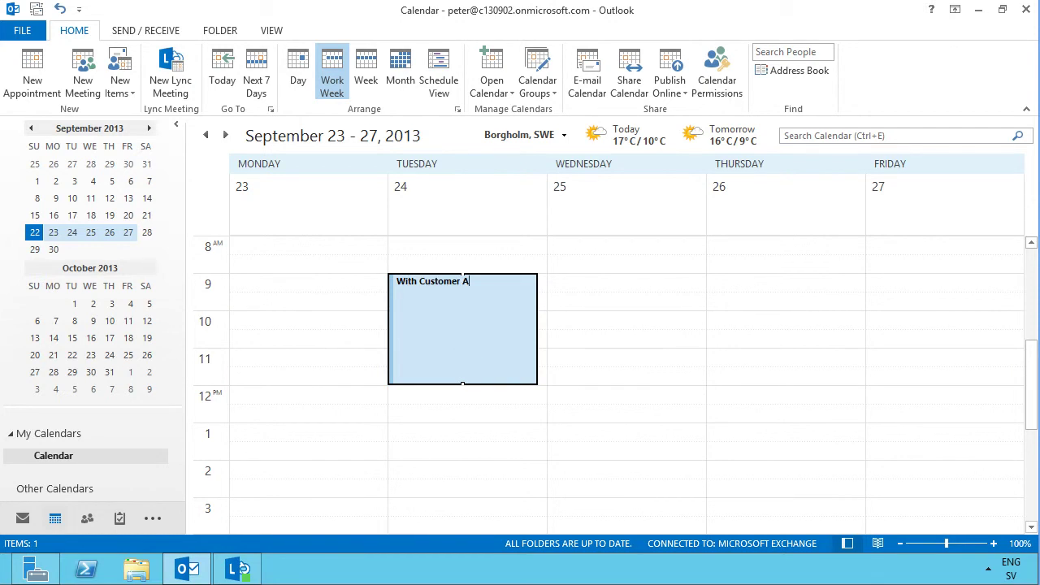
pyautogui.click(470, 355)
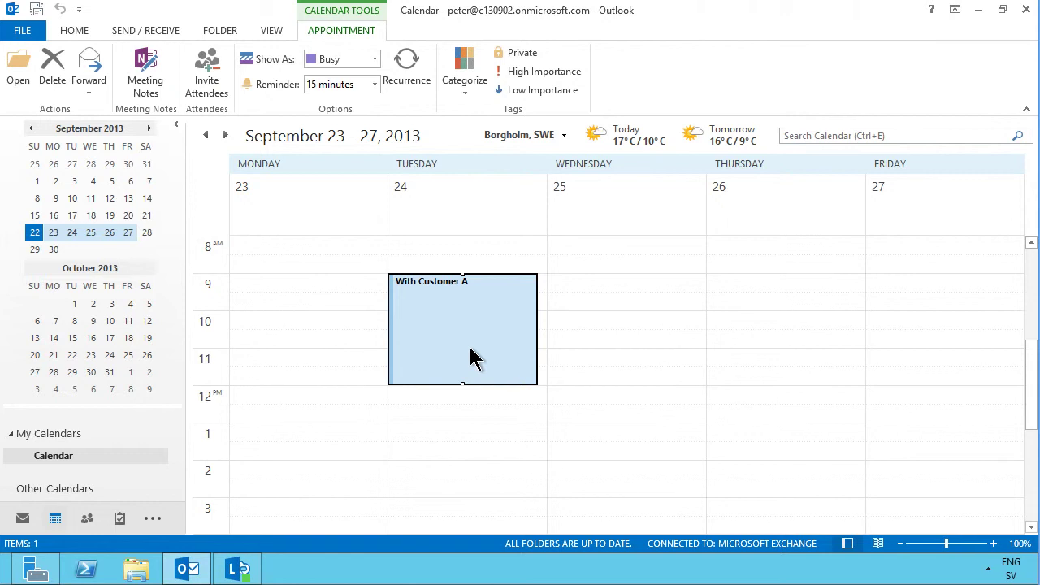
# Start a new Wednesday appointment running from 10:00 to 11:00 AM
pyautogui.doubleClick(594, 321)
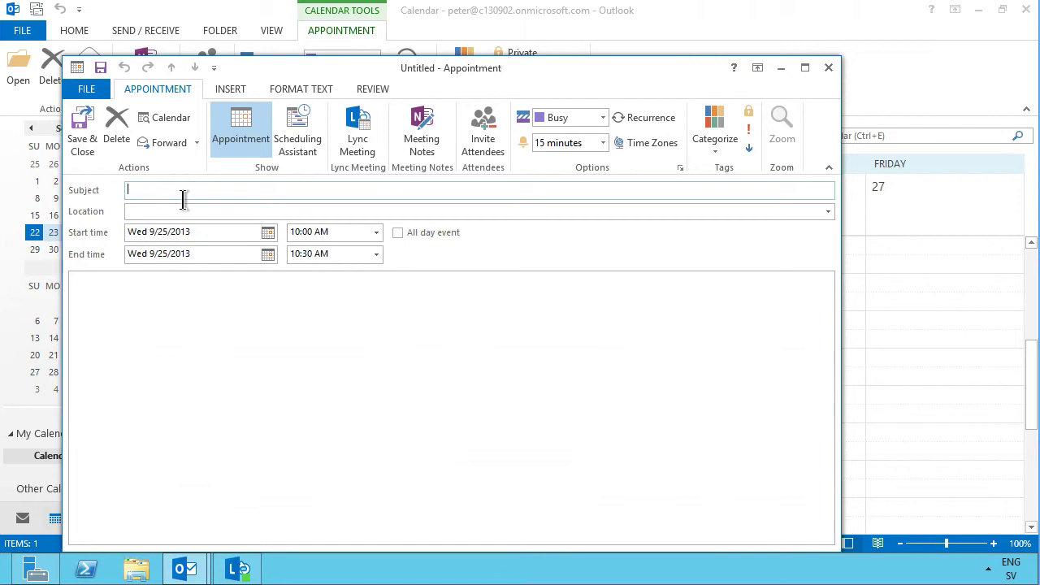
pyautogui.click(375, 236)
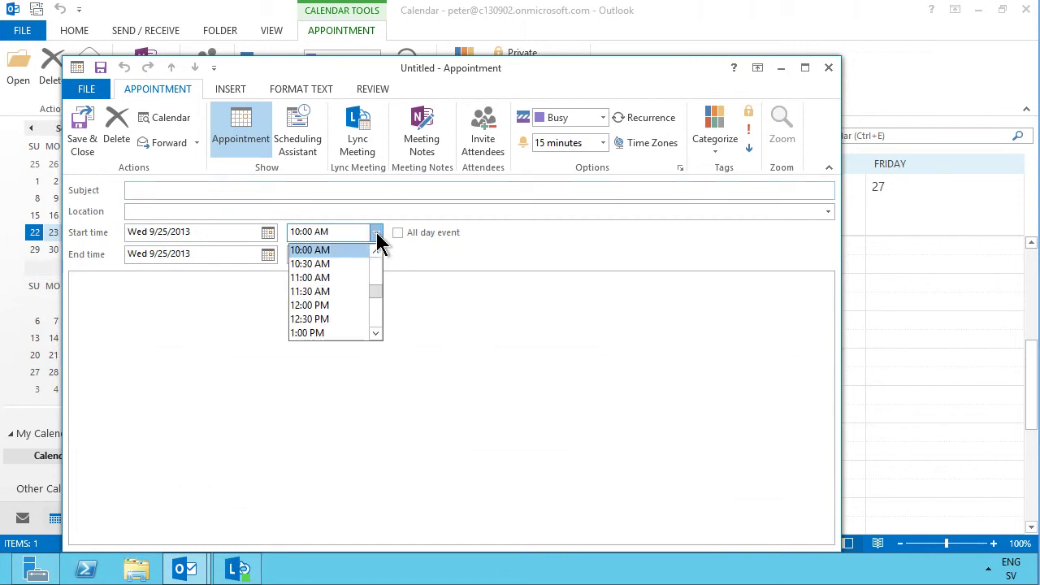
pyautogui.click(376, 234)
pyautogui.click(376, 256)
pyautogui.press('Escape')
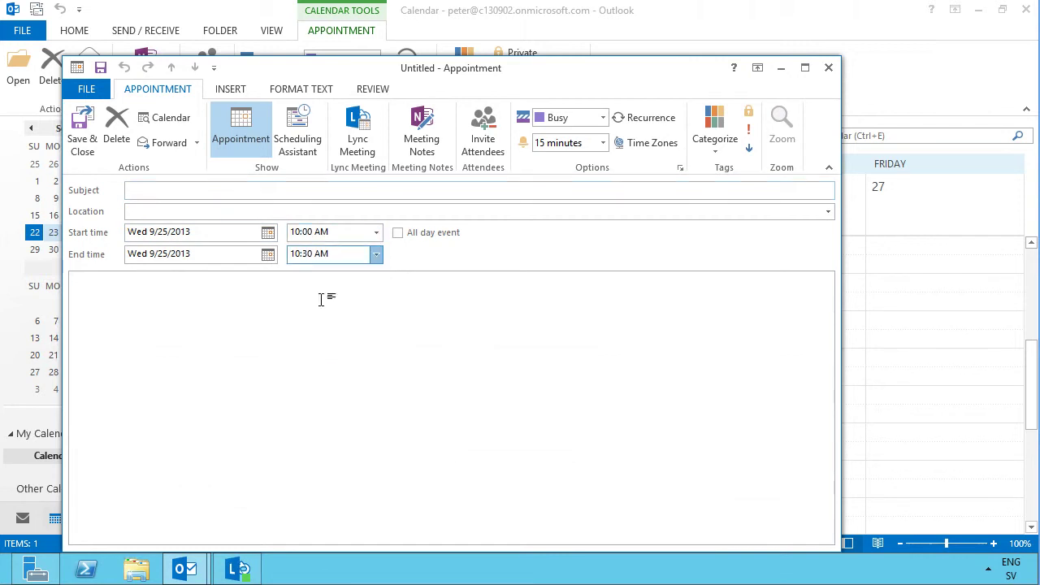
pyautogui.press('Down')
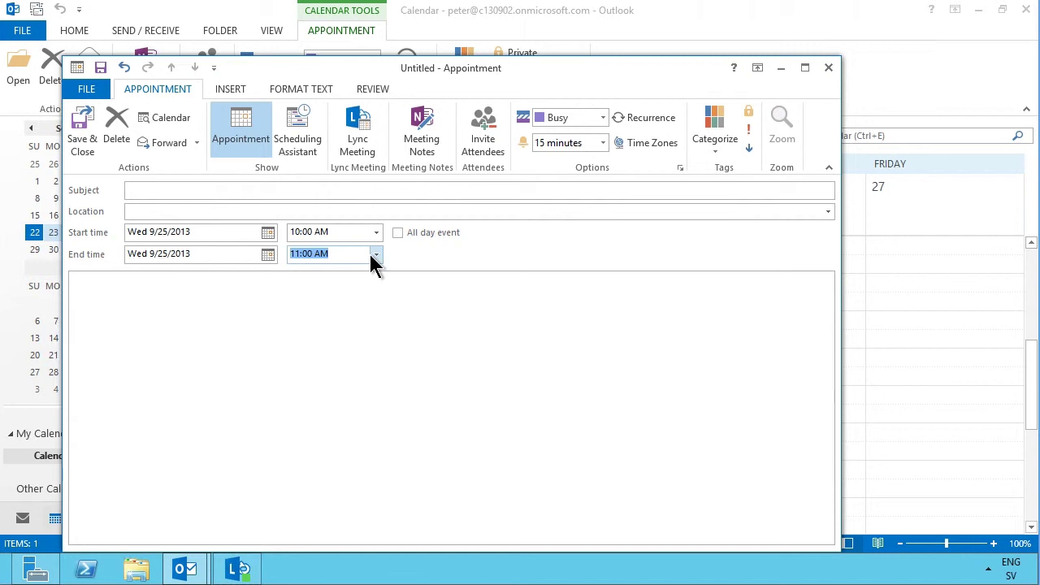
# Give it the subject 'With Customer B' and save it
pyautogui.click(159, 190)
pyautogui.write('With Customer B')
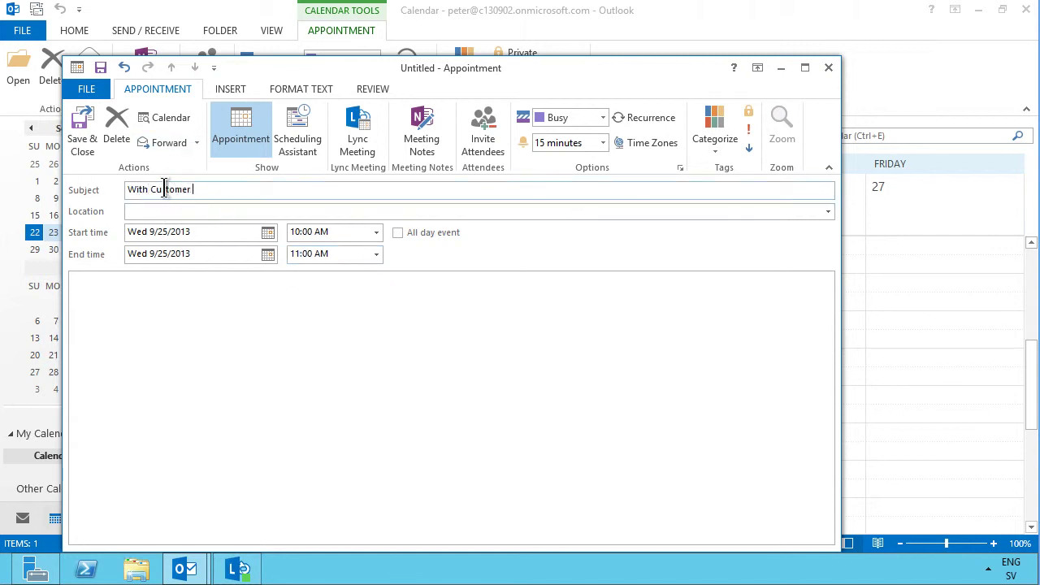
pyautogui.click(84, 130)
pyautogui.moveTo(750, 284); pyautogui.dragTo(753, 362)
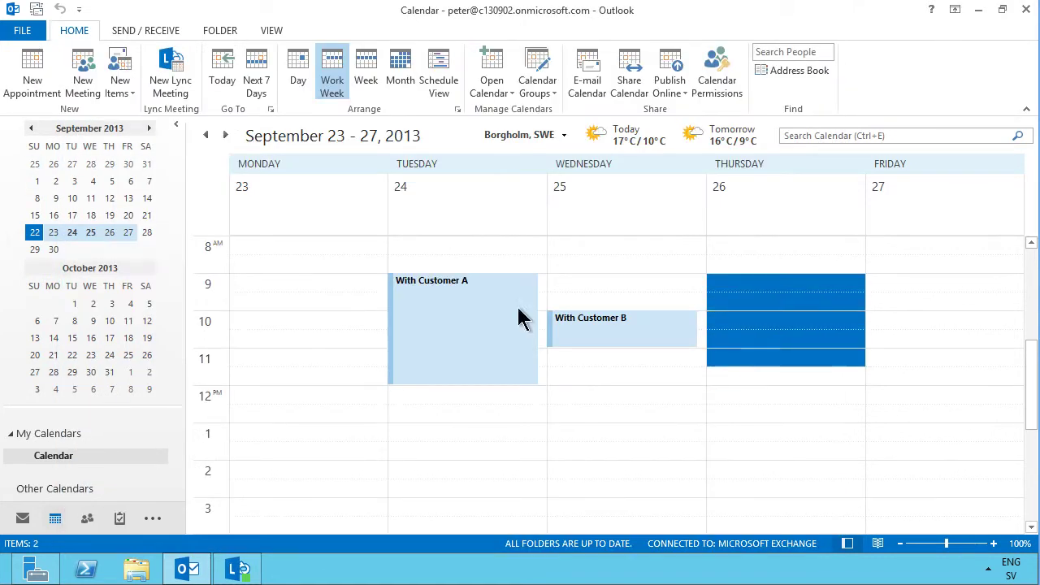
# Save a 'With Customer C' appointment for the marked Thursday 26 September, 9:00–11:30 AM slot
pyautogui.click(31, 80)
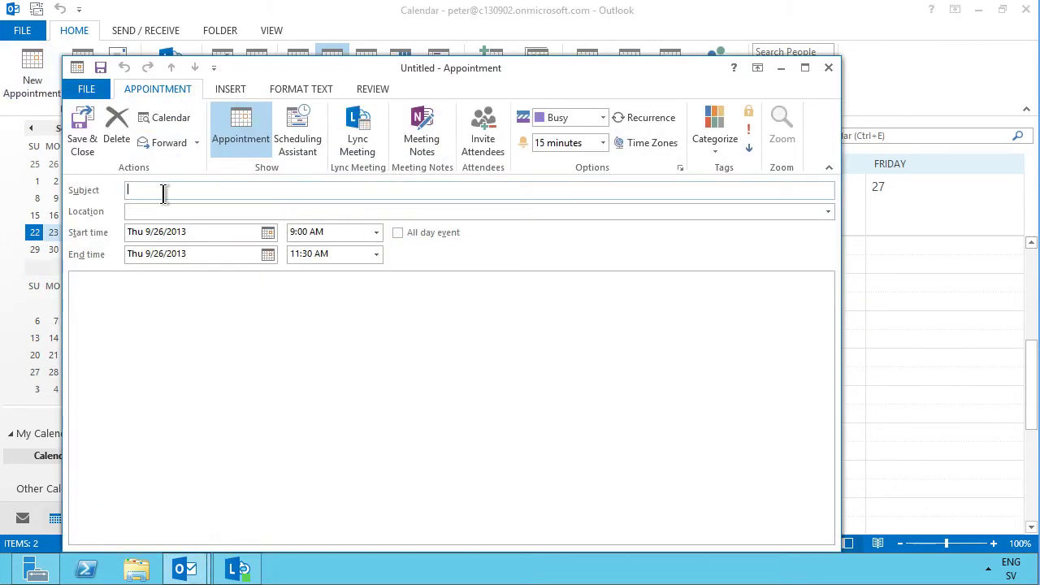
pyautogui.write('With Customer C')
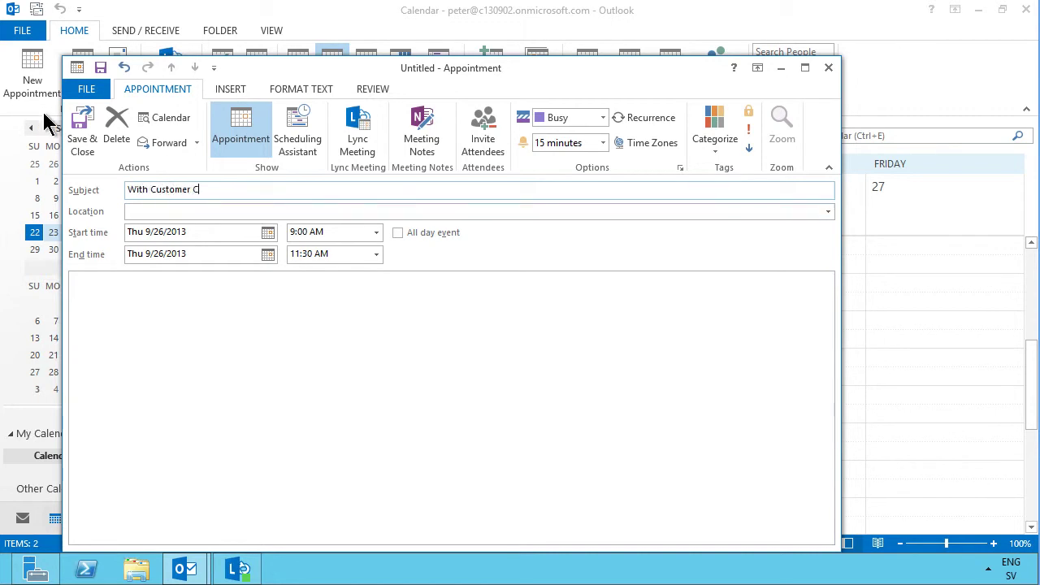
pyautogui.click(88, 126)
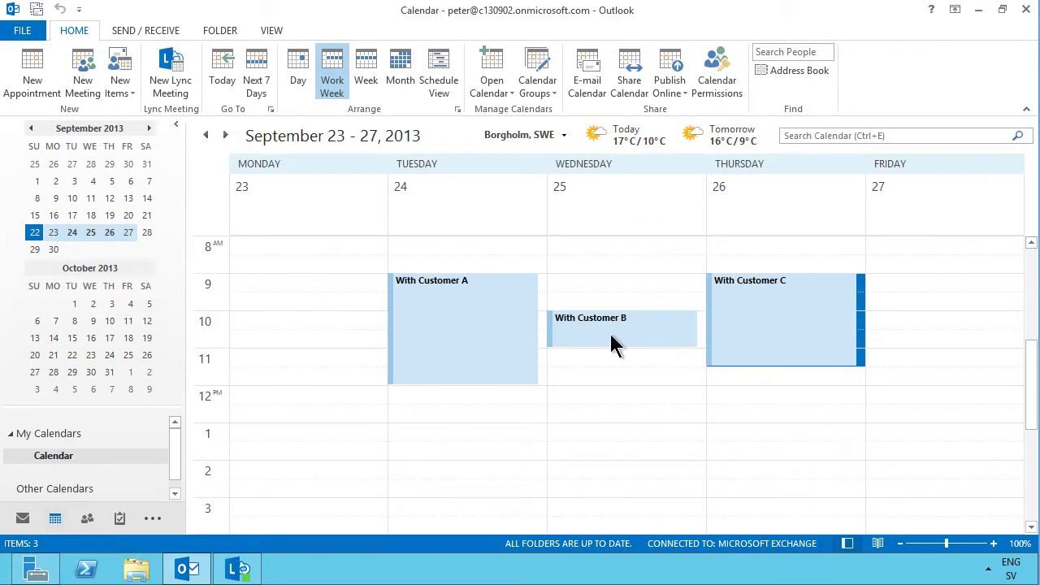
pyautogui.moveTo(609, 332)
# Drag and resize Tuesday's With Customer A appointment to span 11:00 AM–12:30 PM
pyautogui.click(498, 327)
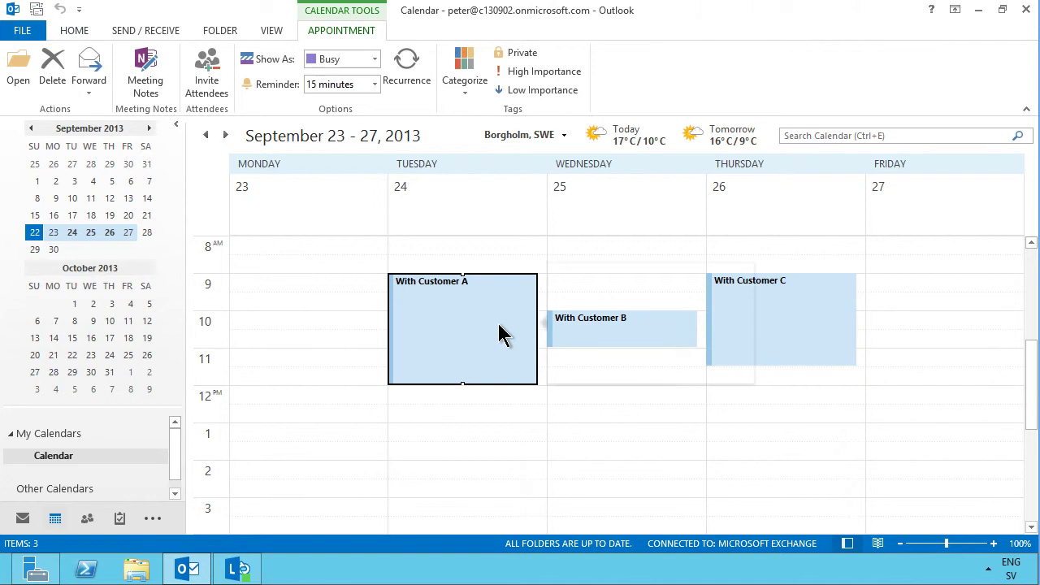
pyautogui.moveTo(471, 353)
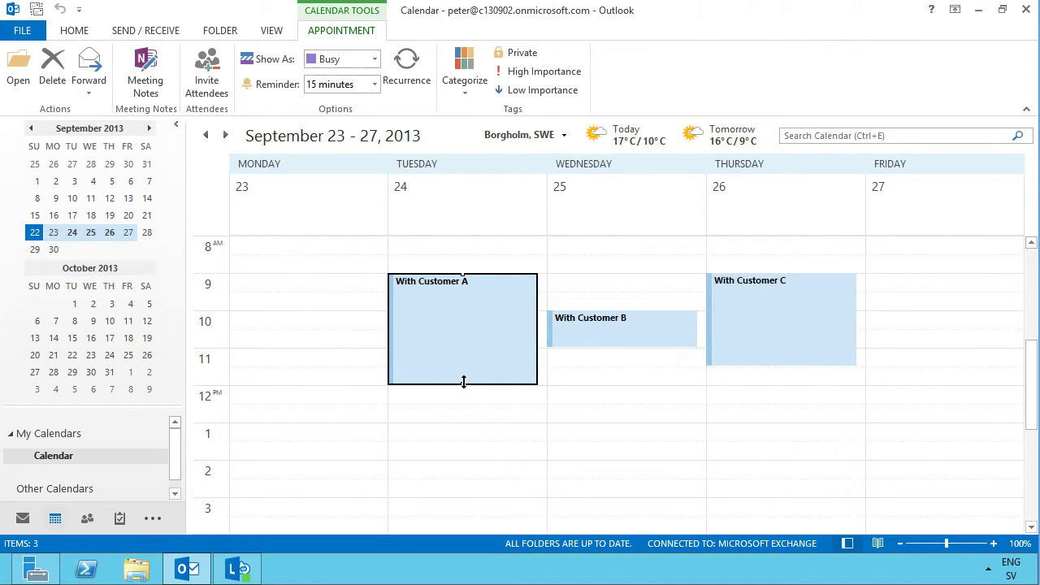
pyautogui.moveTo(460, 358); pyautogui.dragTo(470, 304)
pyautogui.moveTo(471, 352)
pyautogui.mouseDown()
pyautogui.moveTo(479, 387)
pyautogui.moveTo(479, 347)
pyautogui.moveTo(489, 350)
pyautogui.mouseUp()
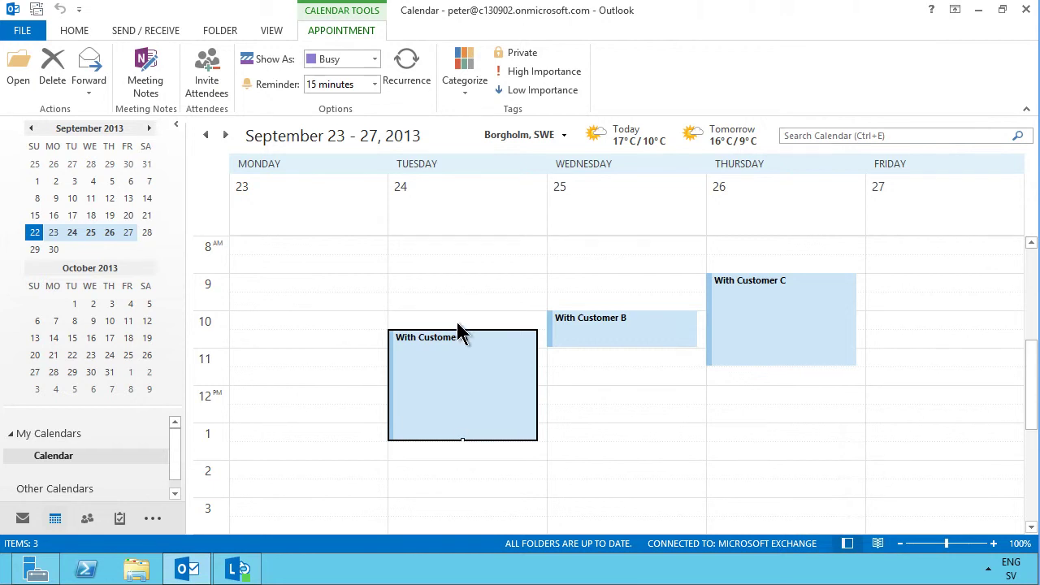
pyautogui.moveTo(463, 441); pyautogui.dragTo(467, 387)
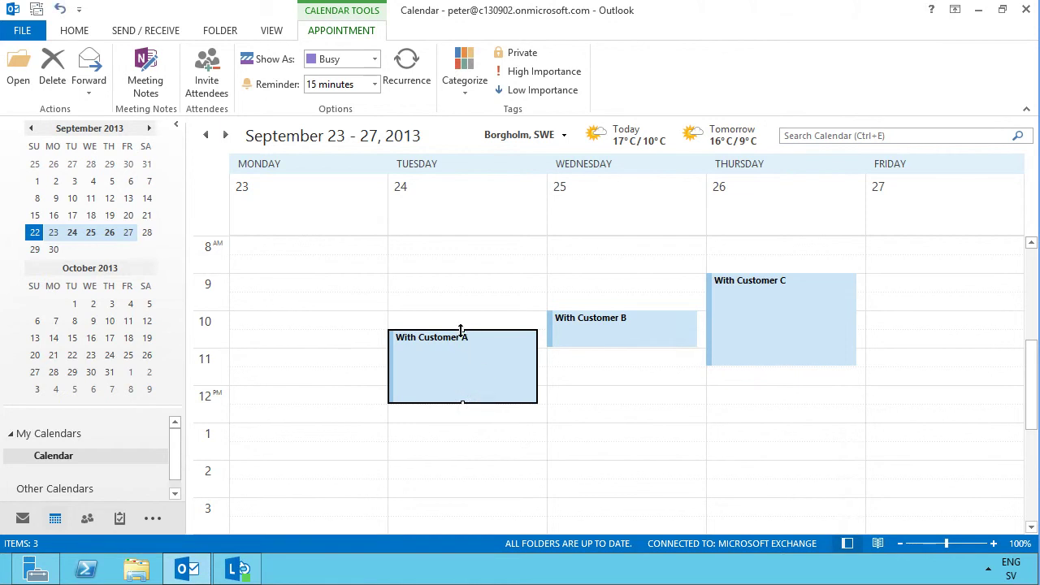
pyautogui.moveTo(461, 331); pyautogui.dragTo(462, 352)
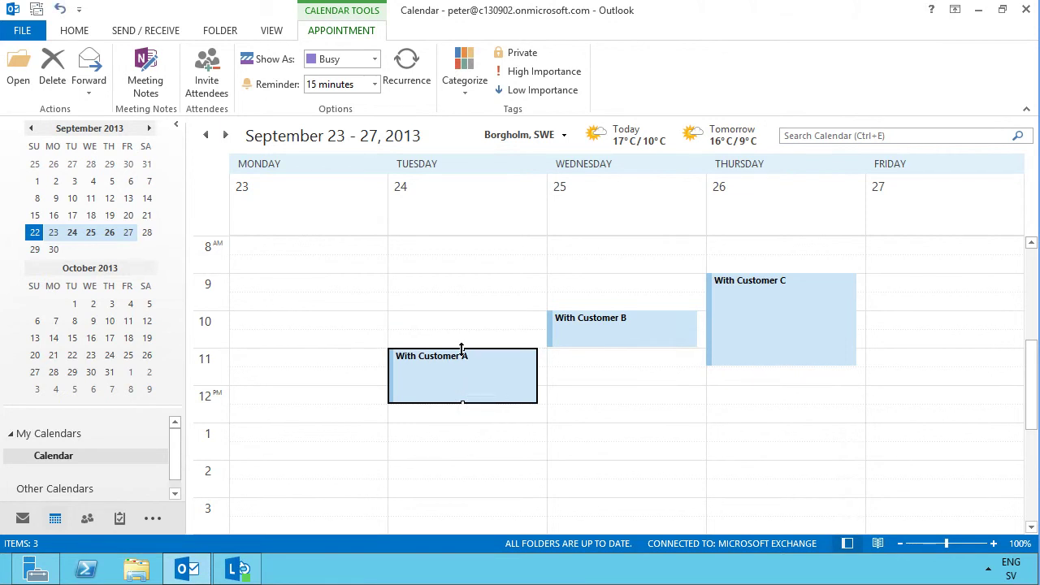
pyautogui.moveTo(487, 378)
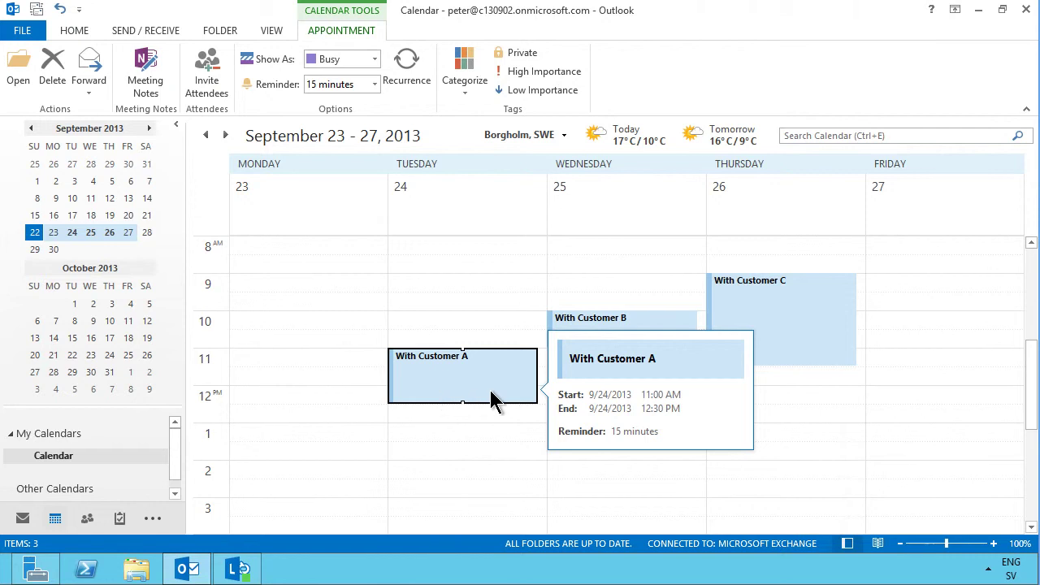
pyautogui.moveTo(471, 388); pyautogui.dragTo(480, 482)
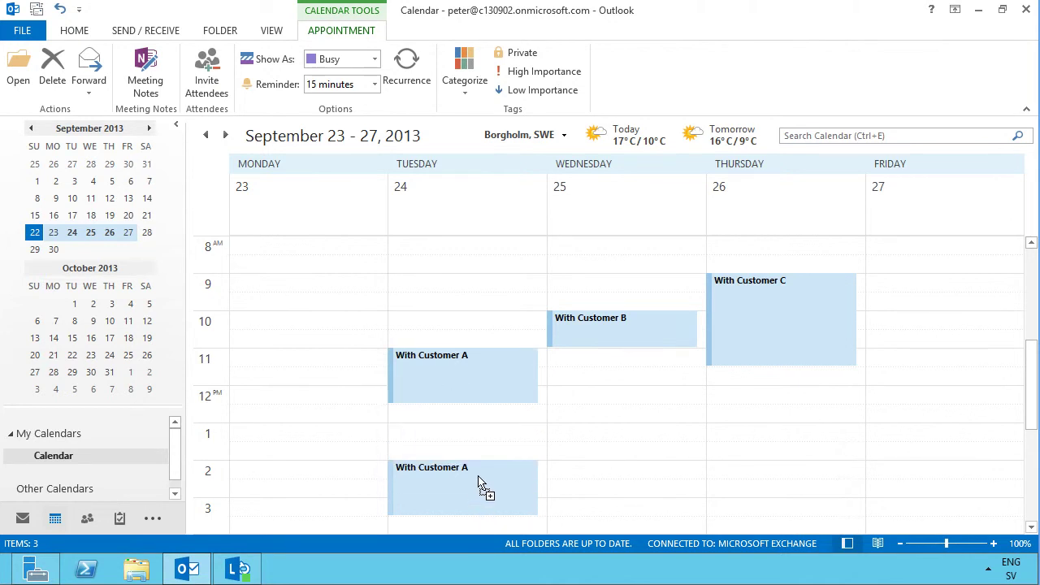
# Place With Customer A copies at Tuesday 2:00 PM and Thursday 1:30–3:00 PM
pyautogui.moveTo(480, 481); pyautogui.dragTo(481, 479)
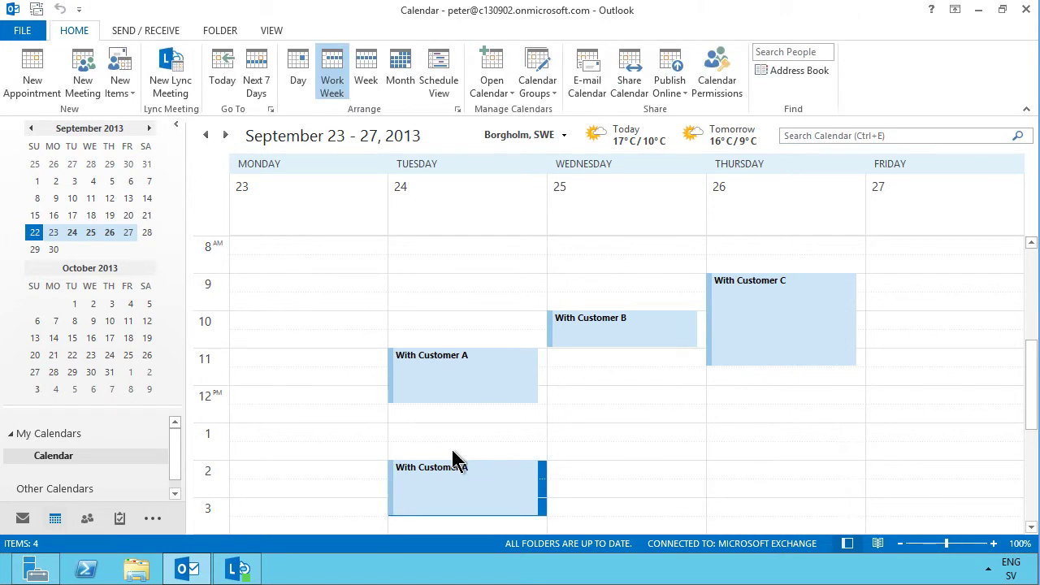
pyautogui.moveTo(414, 503)
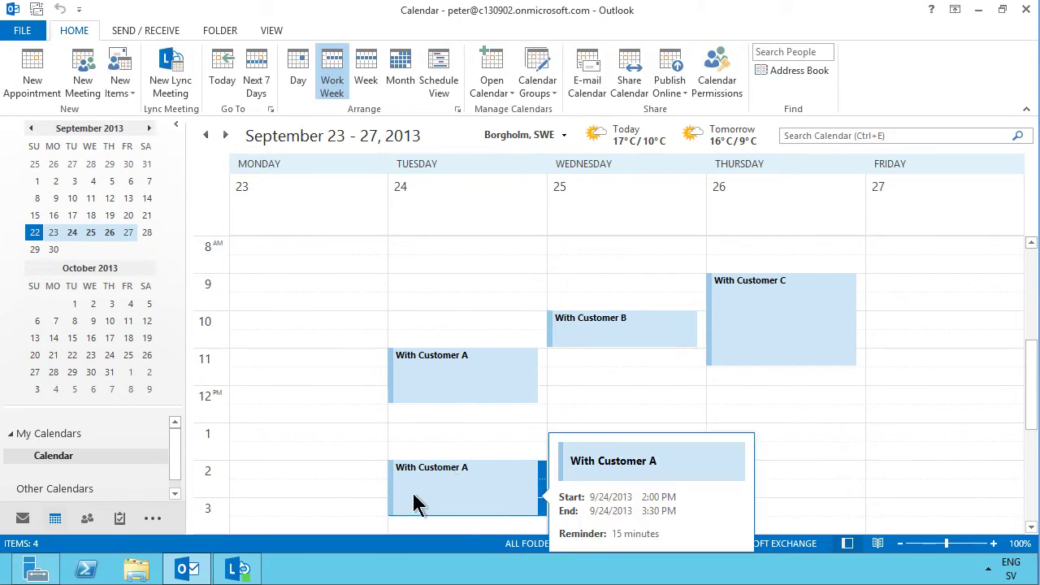
pyautogui.click(425, 372)
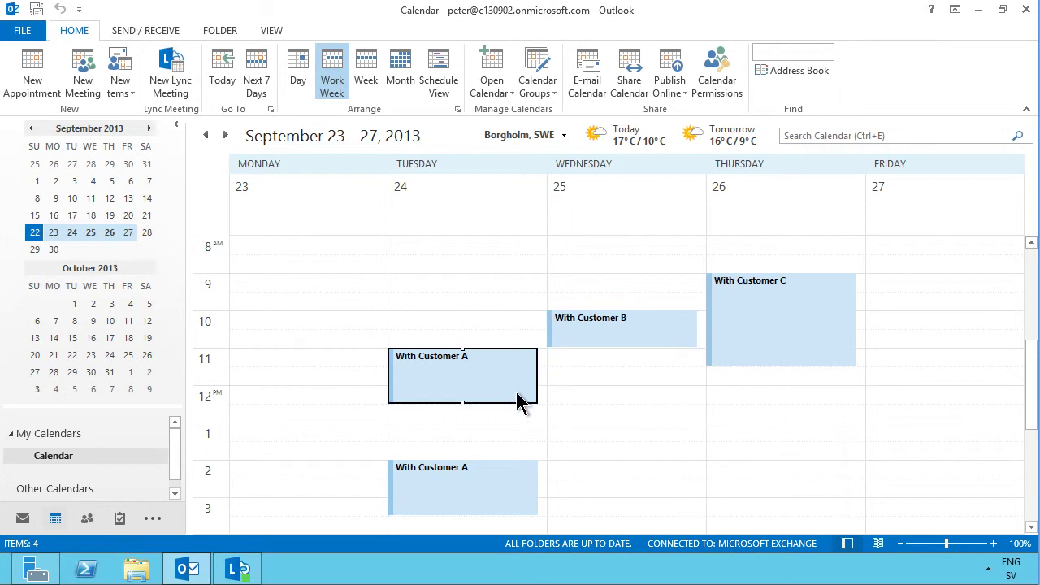
pyautogui.moveTo(525, 379)
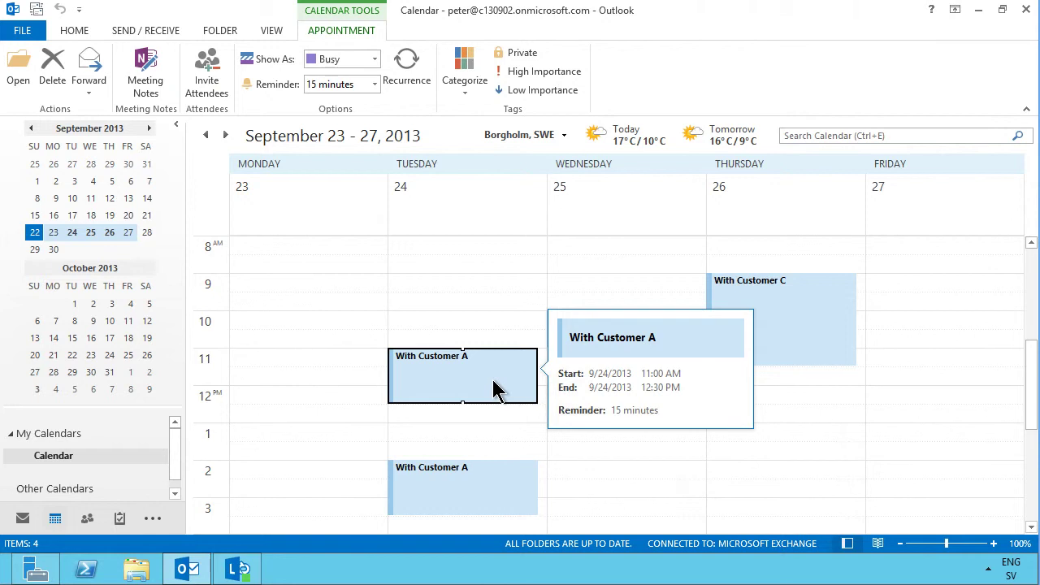
pyautogui.click(819, 452)
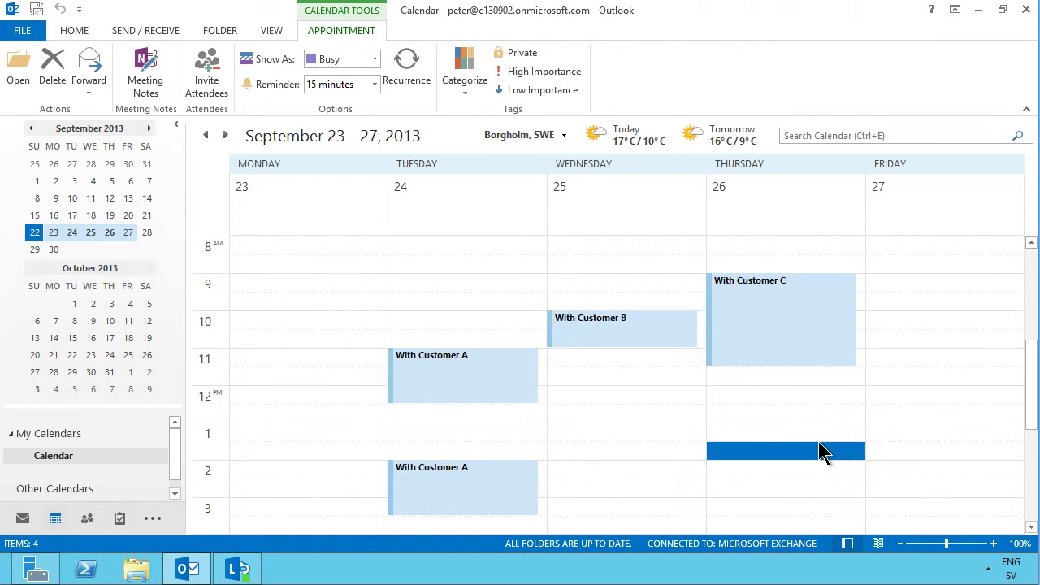
pyautogui.hotkey('ctrl', 'v')
pyautogui.moveTo(748, 466)
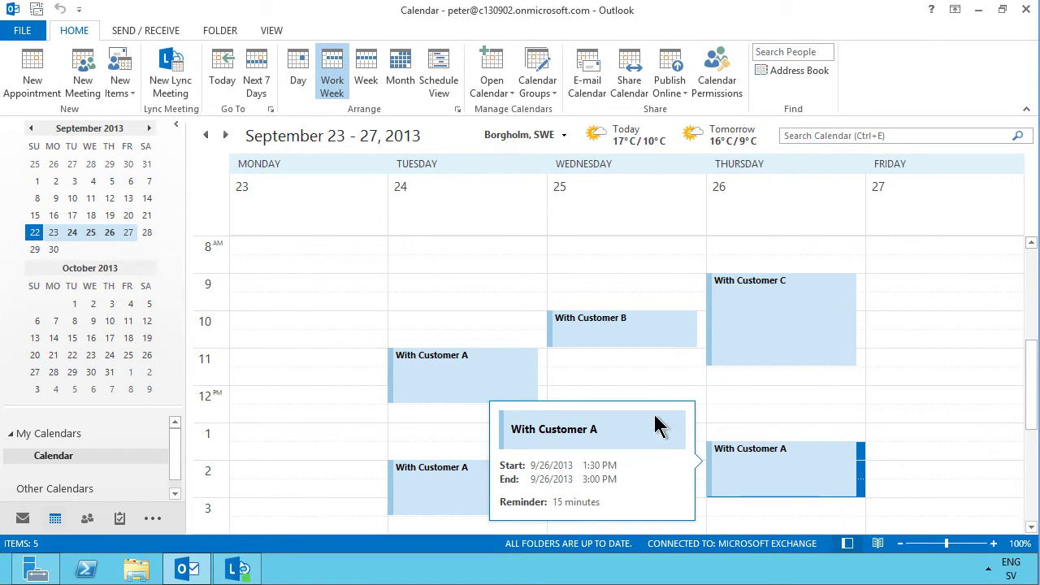
pyautogui.click(759, 417)
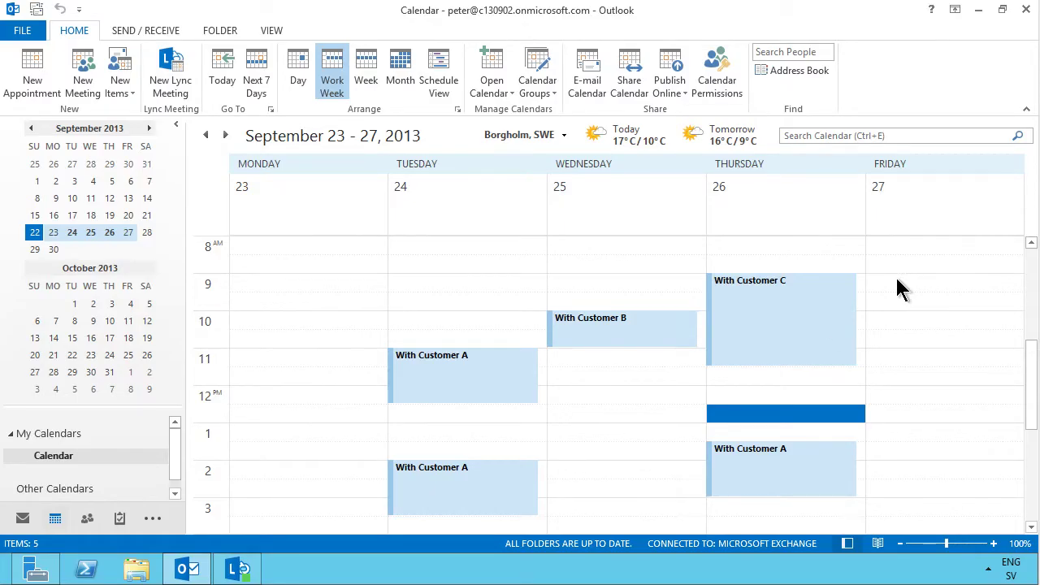
# Open a new 'Friday morning meeting' appointment for Friday 27 September, 9:00–10:00 AM
pyautogui.moveTo(897, 285); pyautogui.dragTo(898, 307)
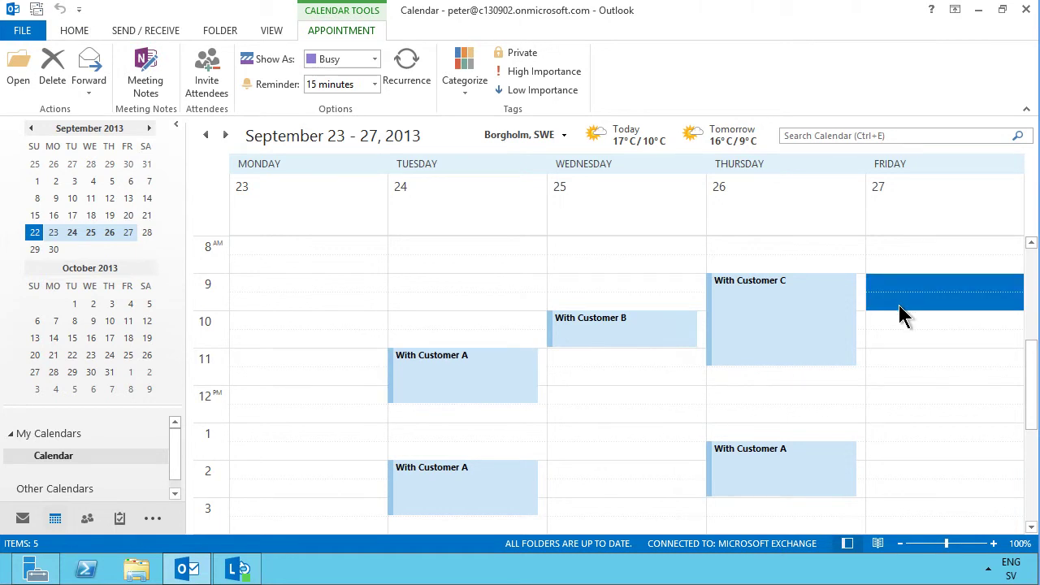
pyautogui.click(39, 61)
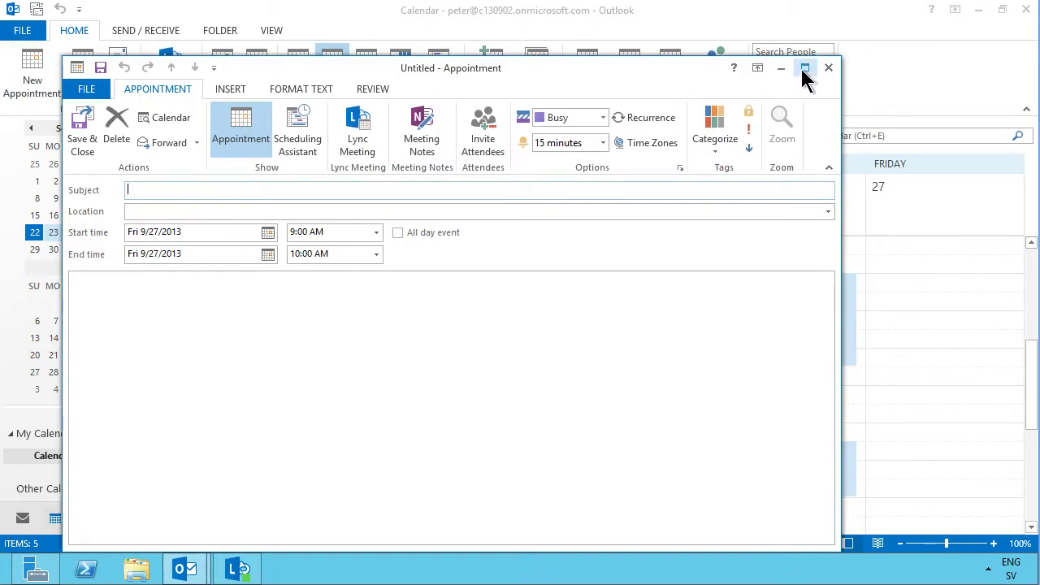
pyautogui.click(802, 70)
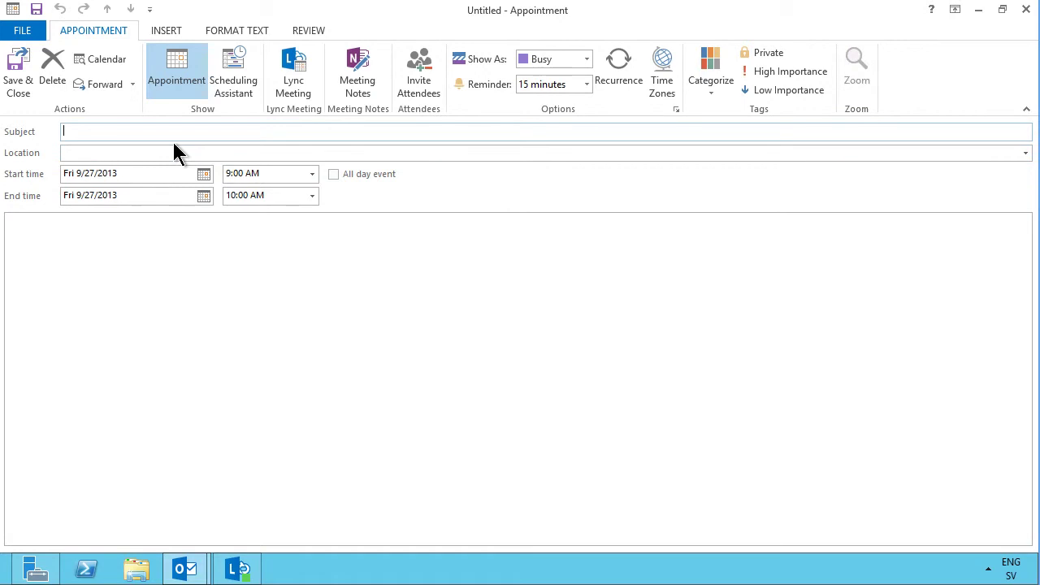
pyautogui.write('Friday morning meeting')
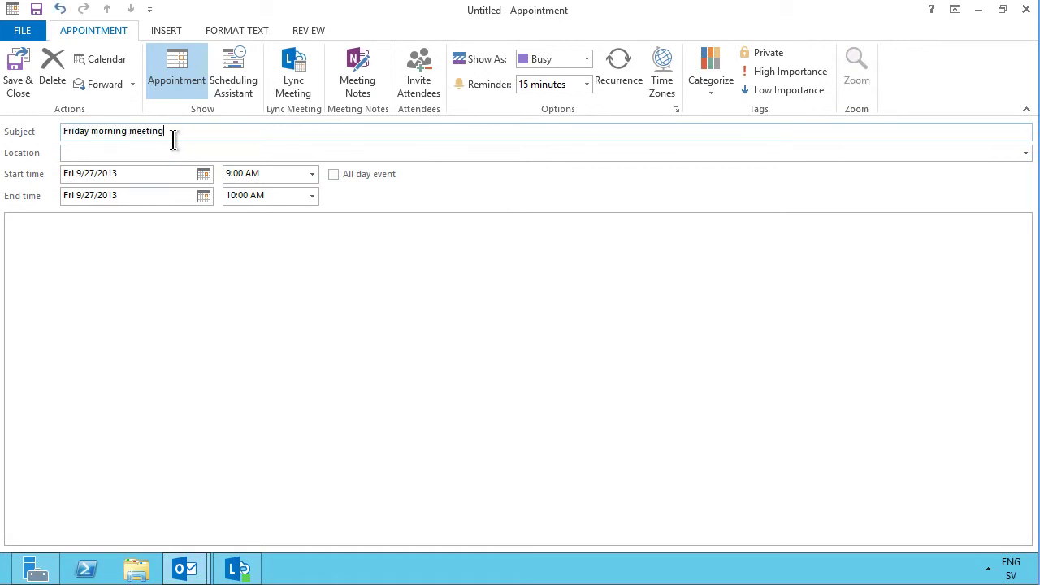
# Set the meeting to recur every 1 week on Friday, ending by 19 December 2013
pyautogui.click(632, 73)
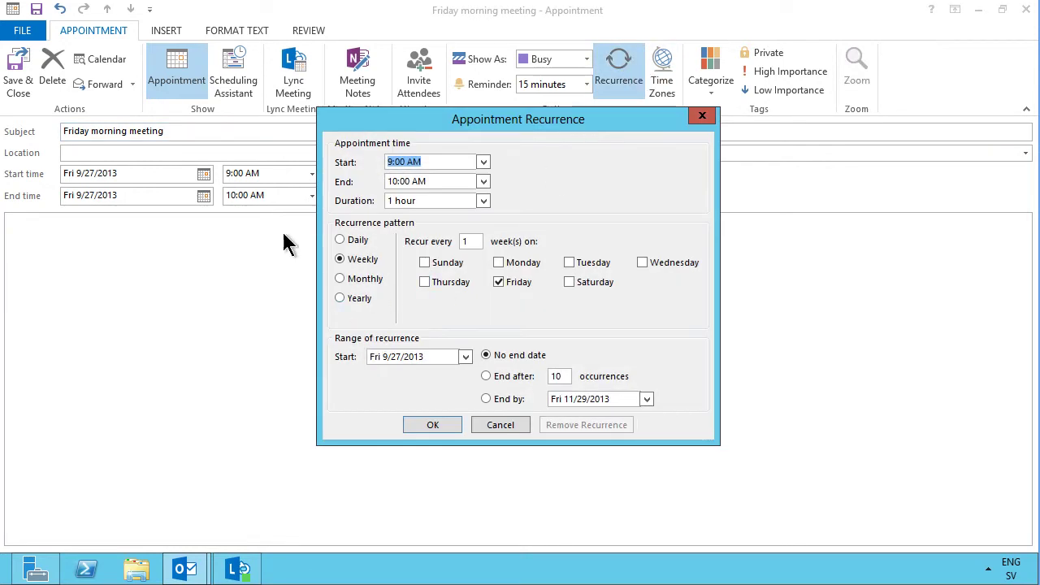
pyautogui.click(467, 240)
pyautogui.press('BackSpace')
pyautogui.click(468, 240)
pyautogui.click(486, 399)
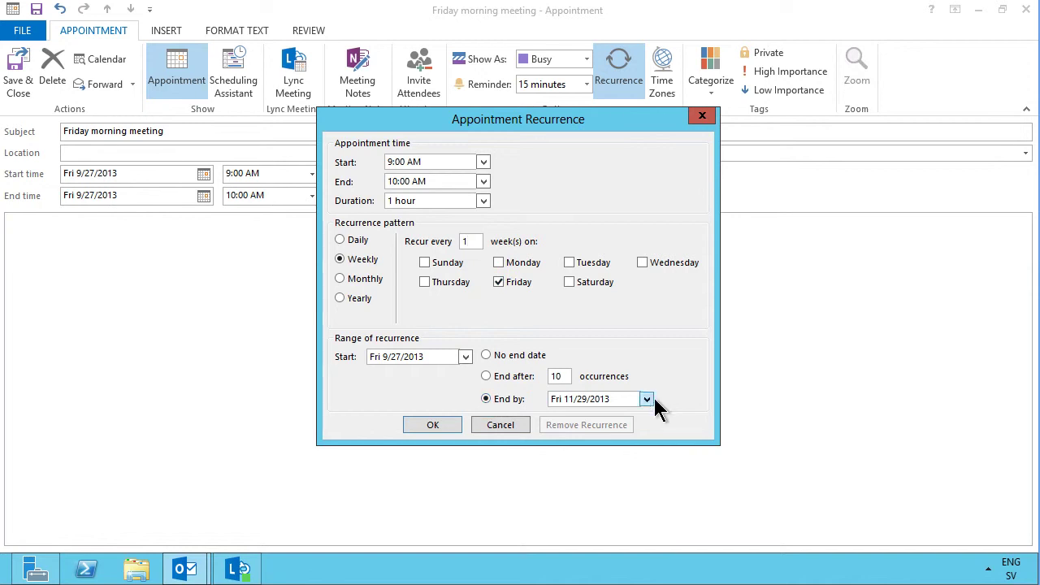
pyautogui.click(647, 399)
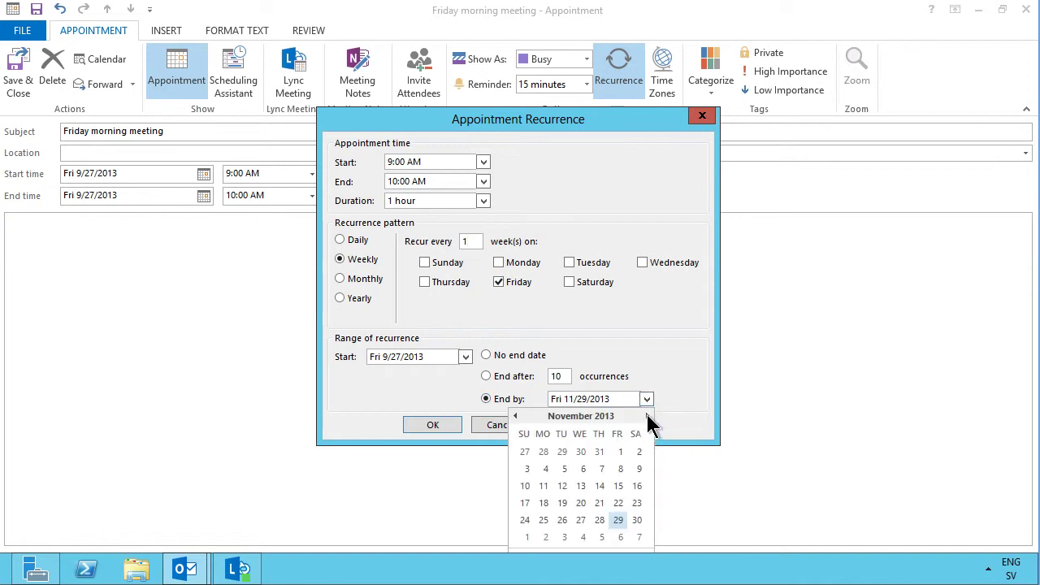
pyautogui.click(647, 416)
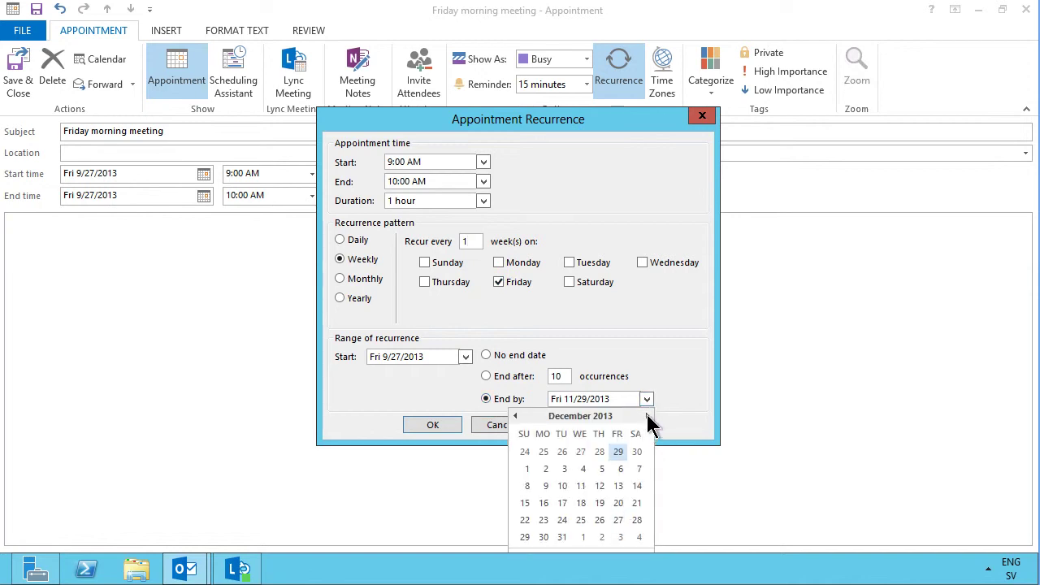
pyautogui.click(600, 503)
pyautogui.click(433, 425)
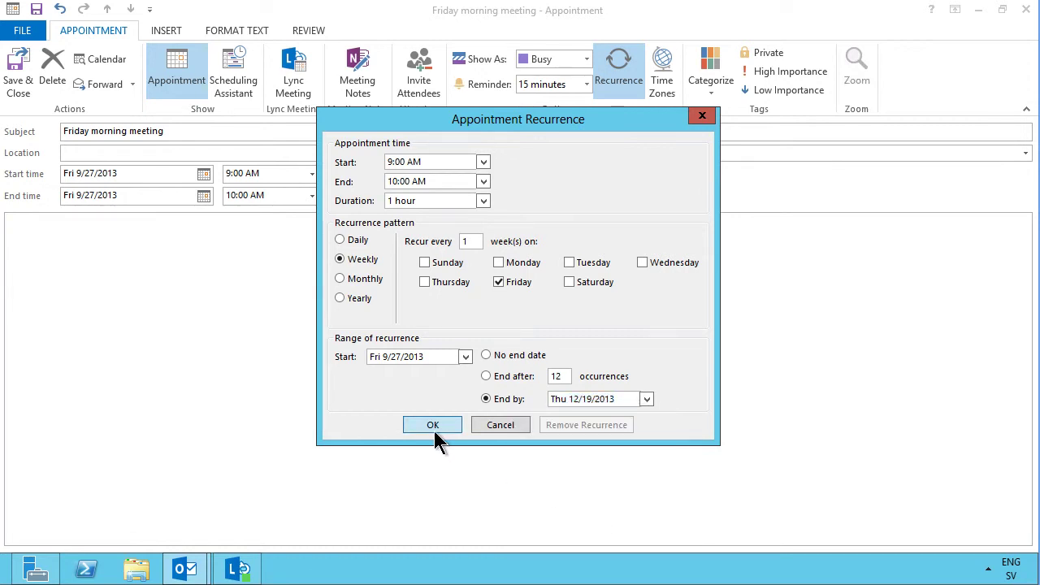
# Save the recurring meeting and check the next weeks, returning to September 23–27
pyautogui.click(13, 64)
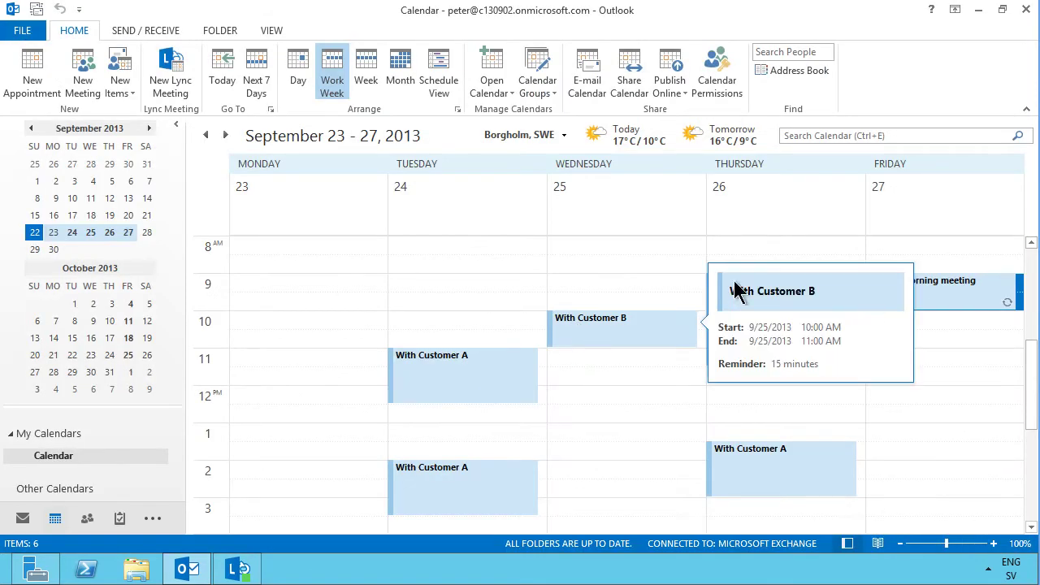
pyautogui.click(228, 138)
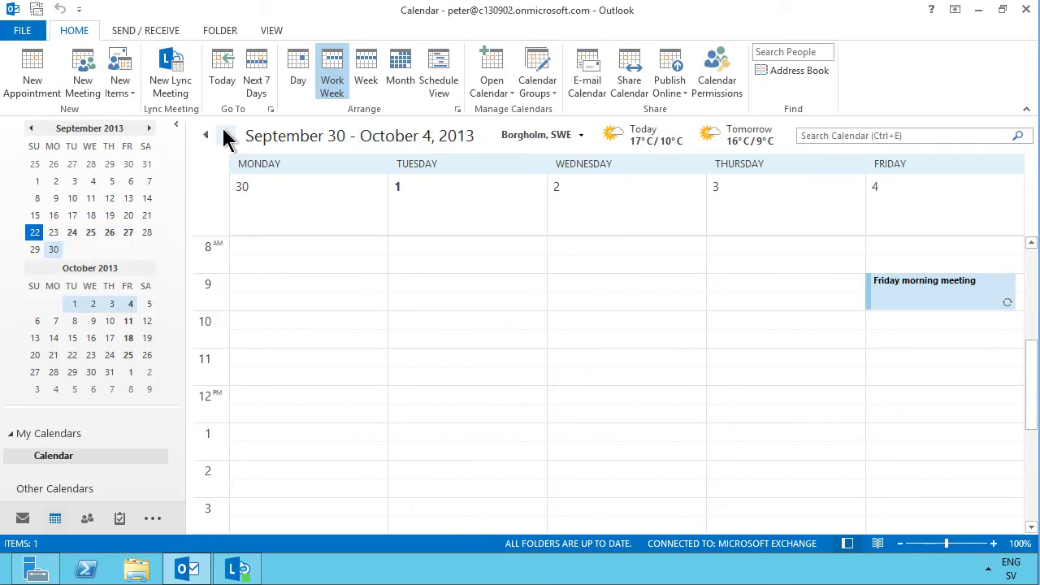
pyautogui.click(228, 138)
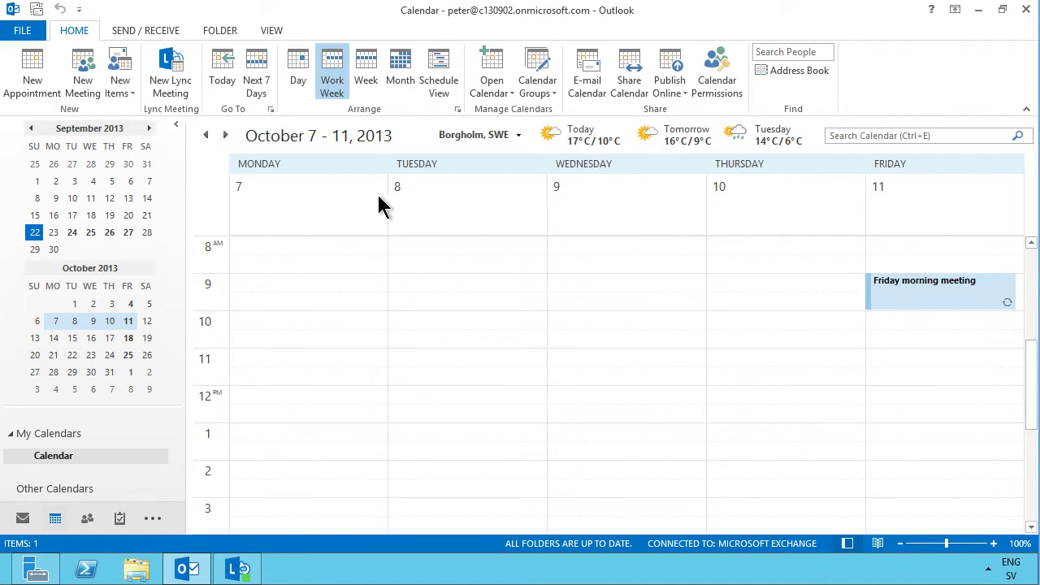
pyautogui.click(205, 136)
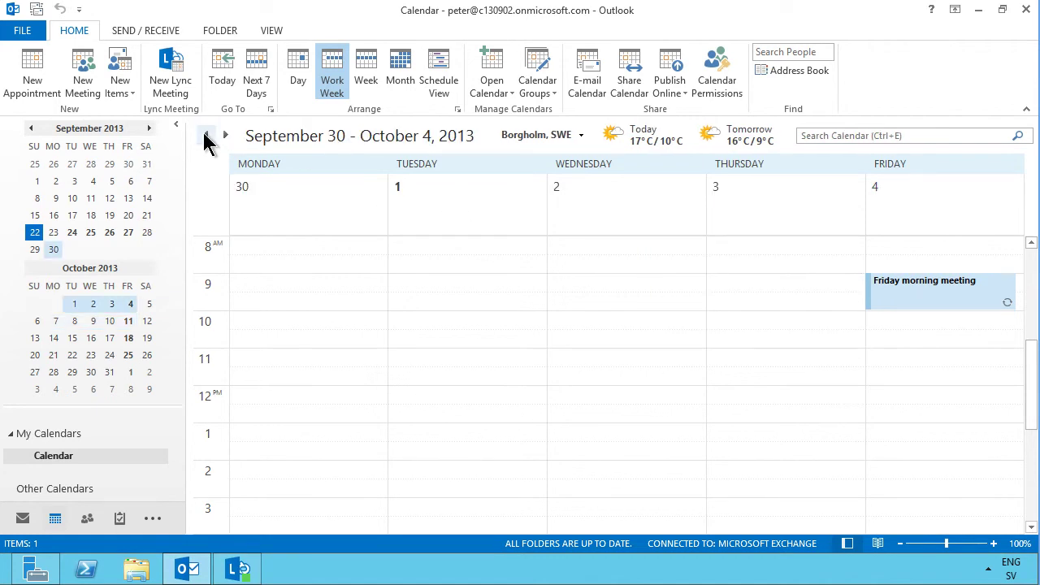
pyautogui.click(206, 136)
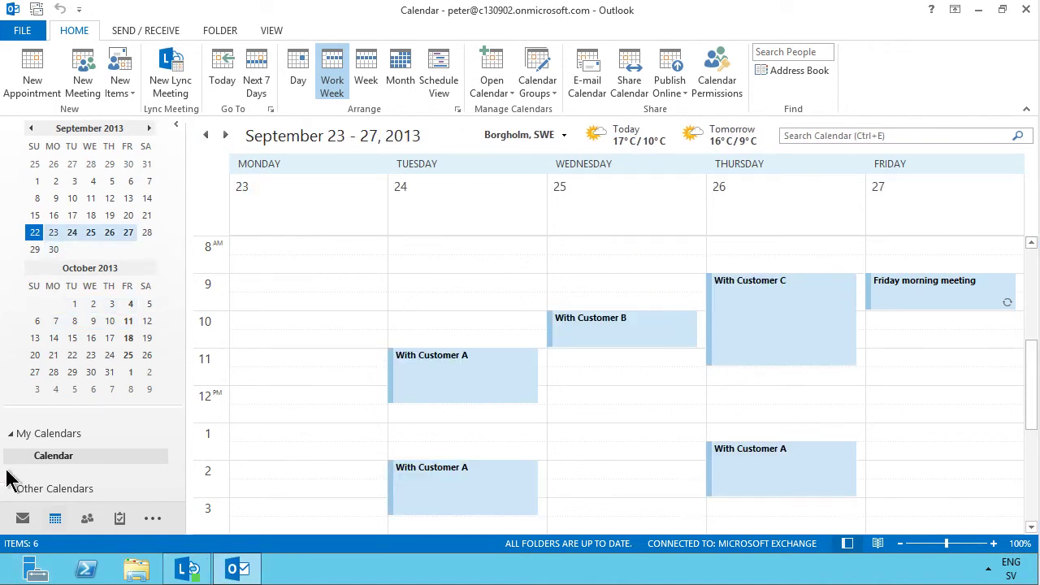
# Turn the booking-confirmation email into a Tuesday 9/24/2013, 7:30–8:00 AM appointment and save it
pyautogui.click(22, 517)
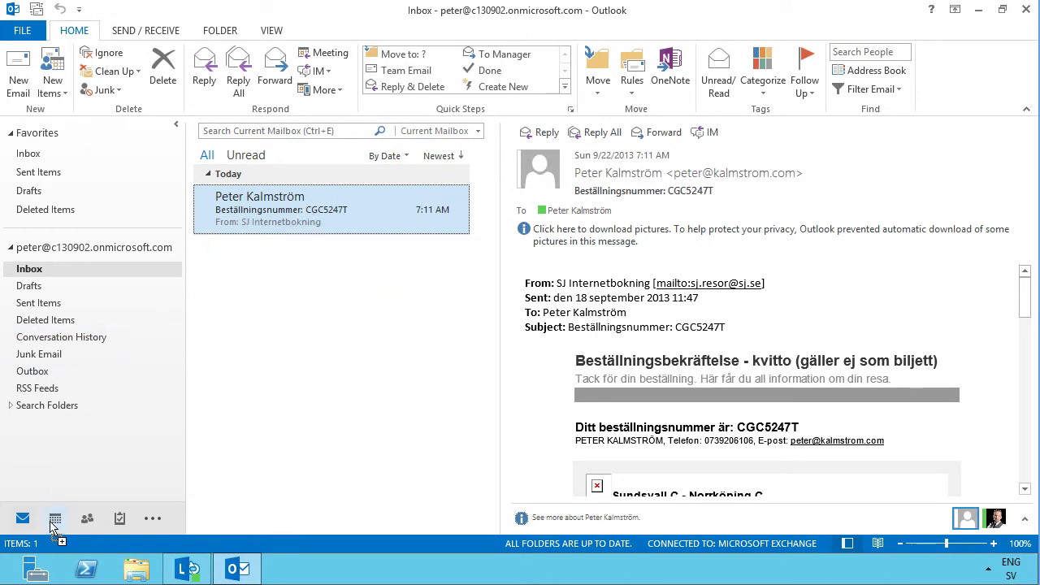
pyautogui.moveTo(53, 526); pyautogui.dragTo(54, 526)
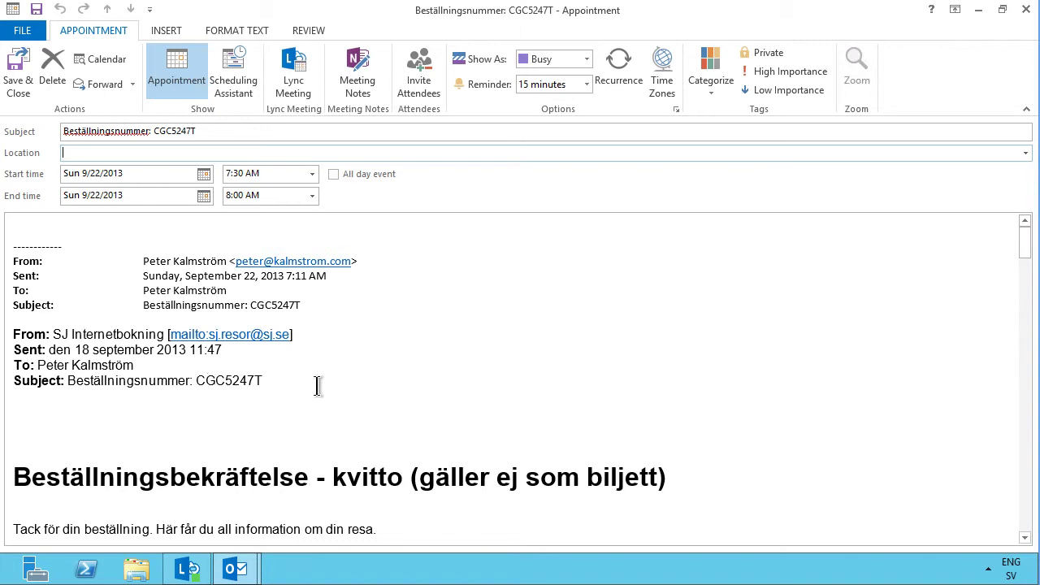
pyautogui.click(203, 176)
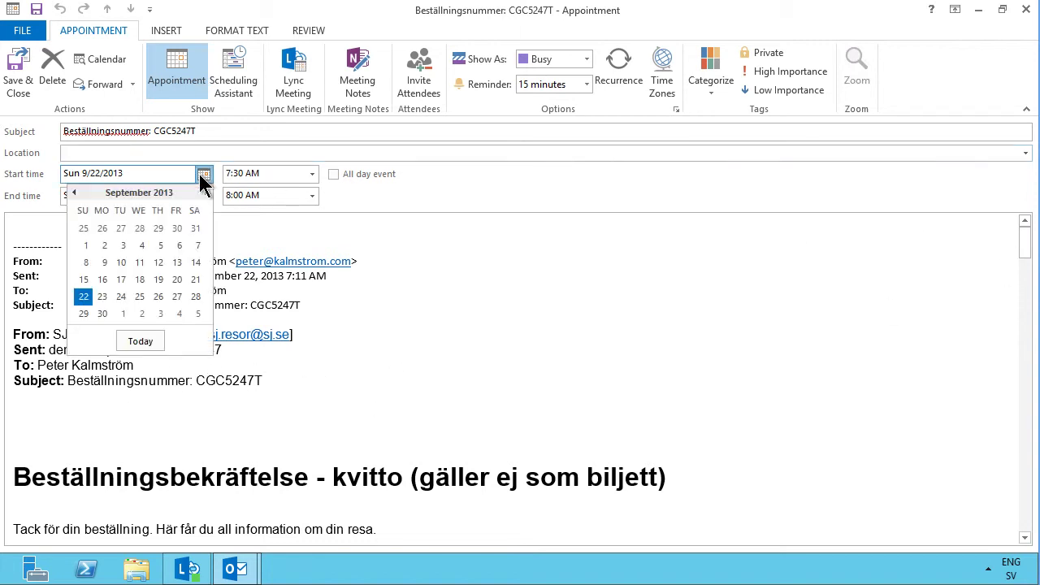
pyautogui.click(115, 296)
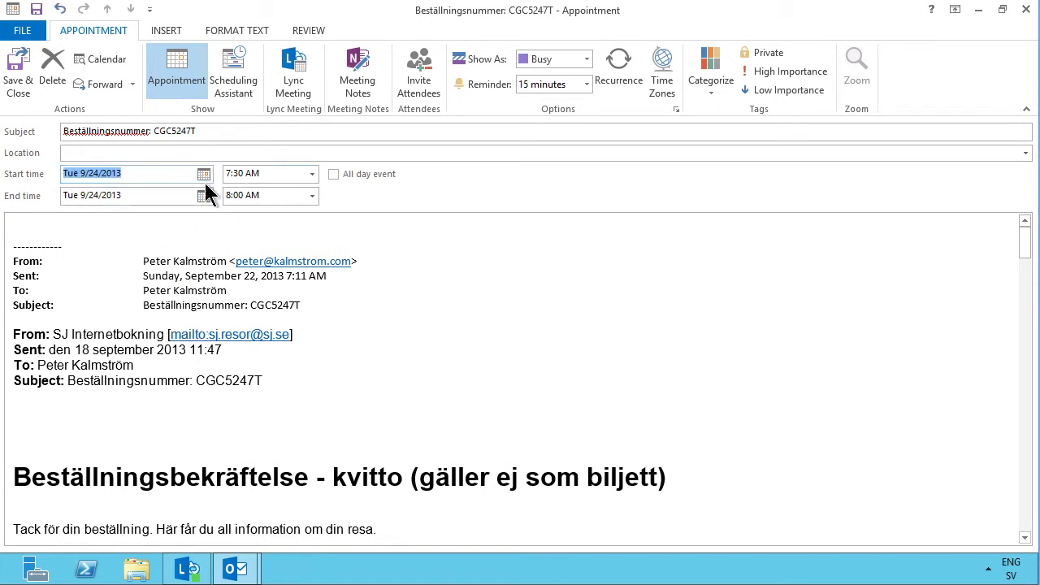
pyautogui.click(203, 196)
pyautogui.click(120, 317)
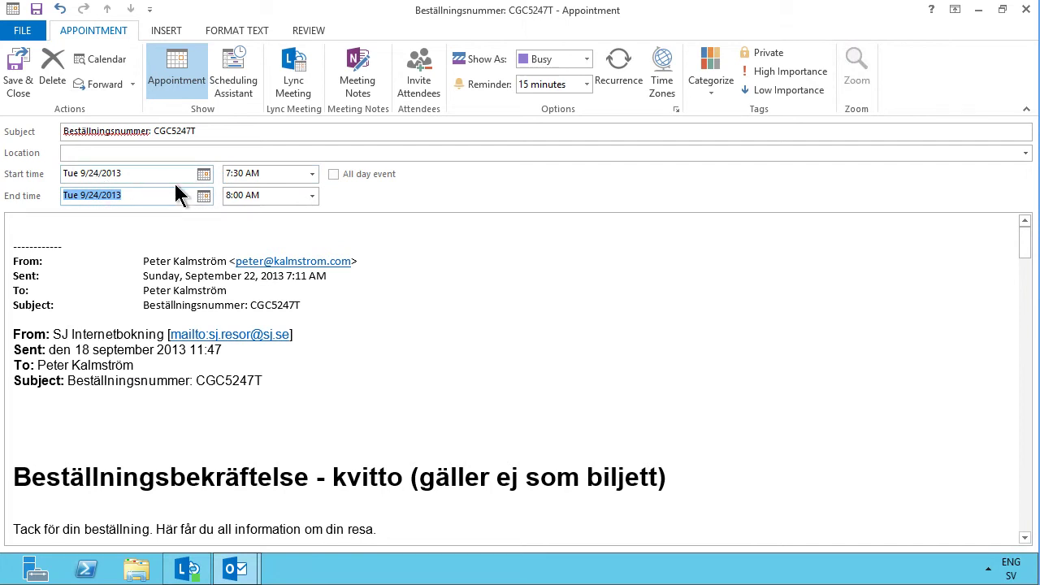
pyautogui.click(314, 174)
pyautogui.click(294, 181)
pyautogui.click(13, 81)
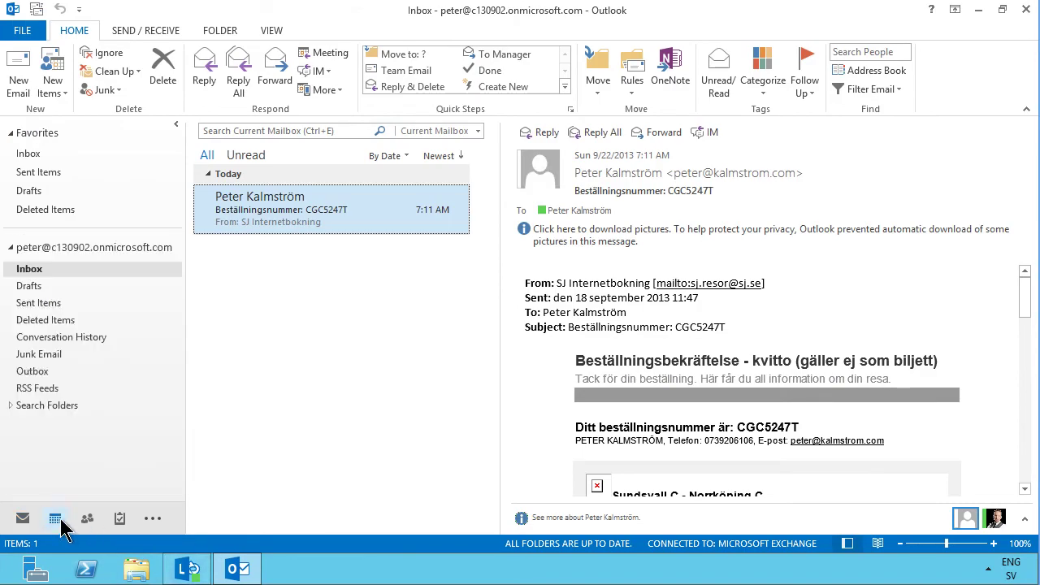
# In the calendar, move Tuesday's booking appointment from 7:30 to the 9:00–10:00 AM slot
pyautogui.click(57, 520)
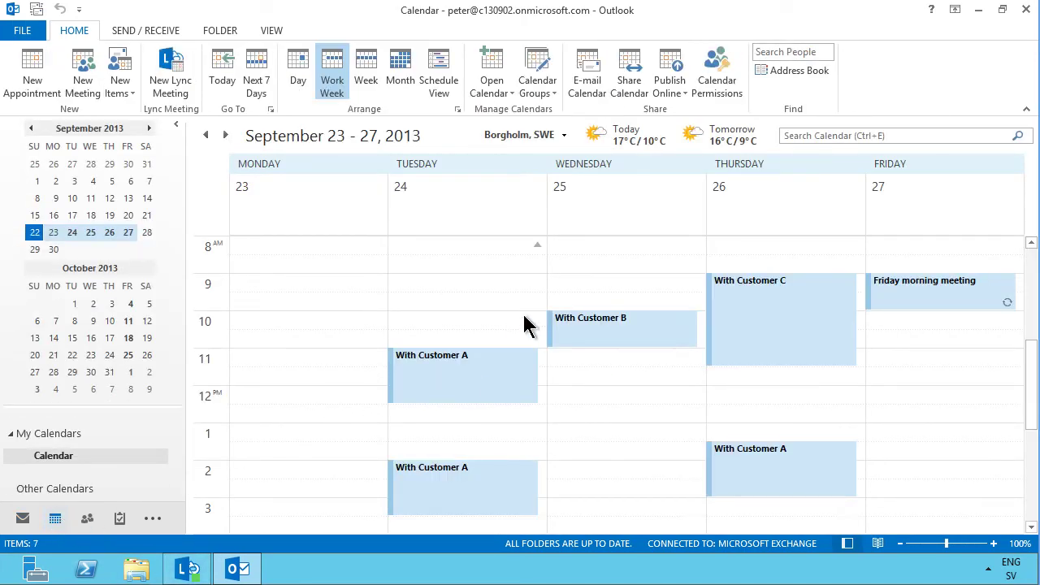
pyautogui.moveTo(1028, 358); pyautogui.dragTo(1033, 324)
pyautogui.scroll(-1, 533, 313)
pyautogui.moveTo(457, 323); pyautogui.dragTo(453, 439)
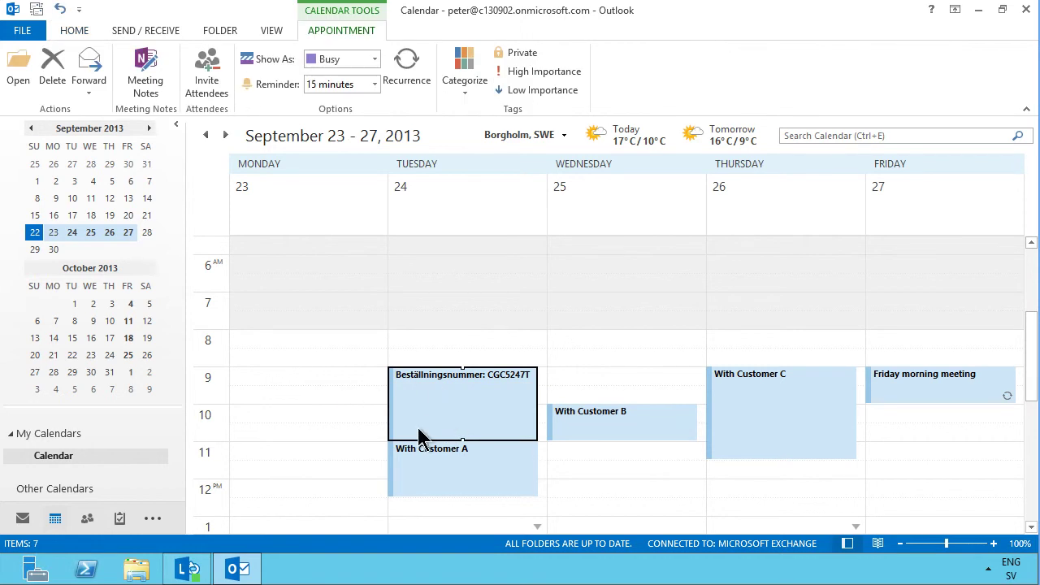
pyautogui.click(371, 399)
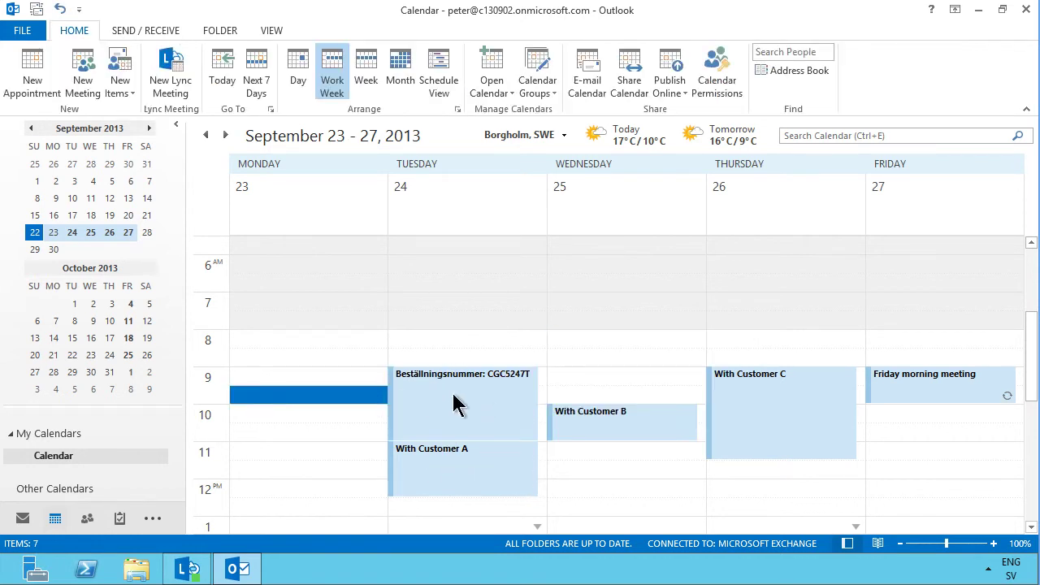
pyautogui.moveTo(453, 405)
pyautogui.scroll(-1, 367, 411)
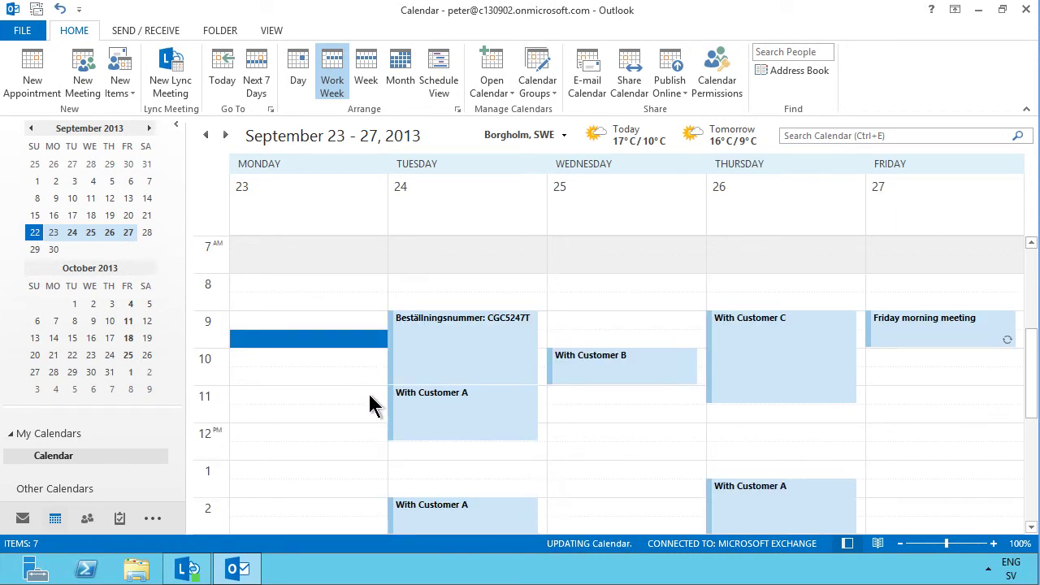
pyautogui.moveTo(487, 388)
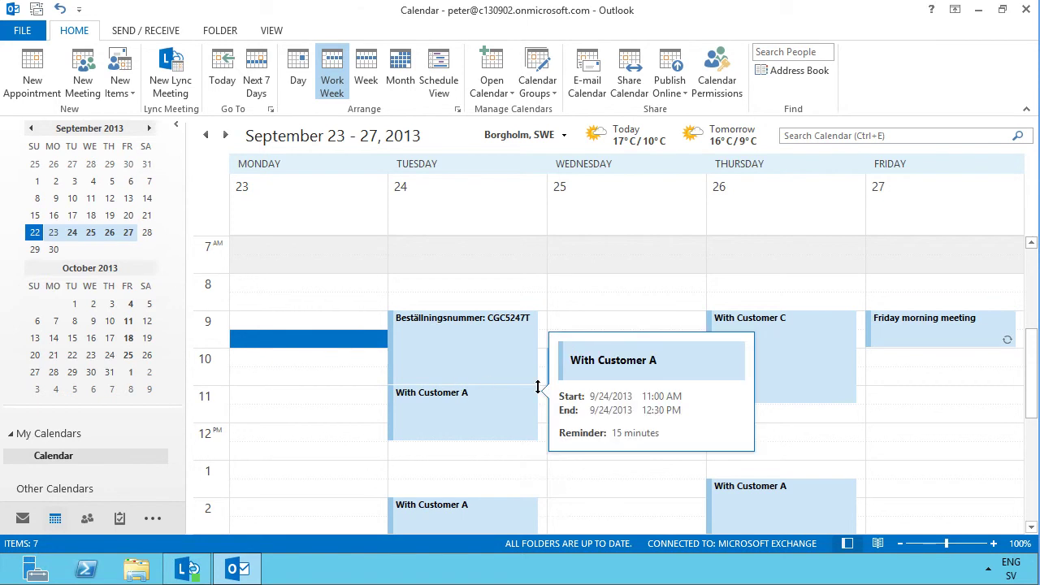
pyautogui.click(475, 348)
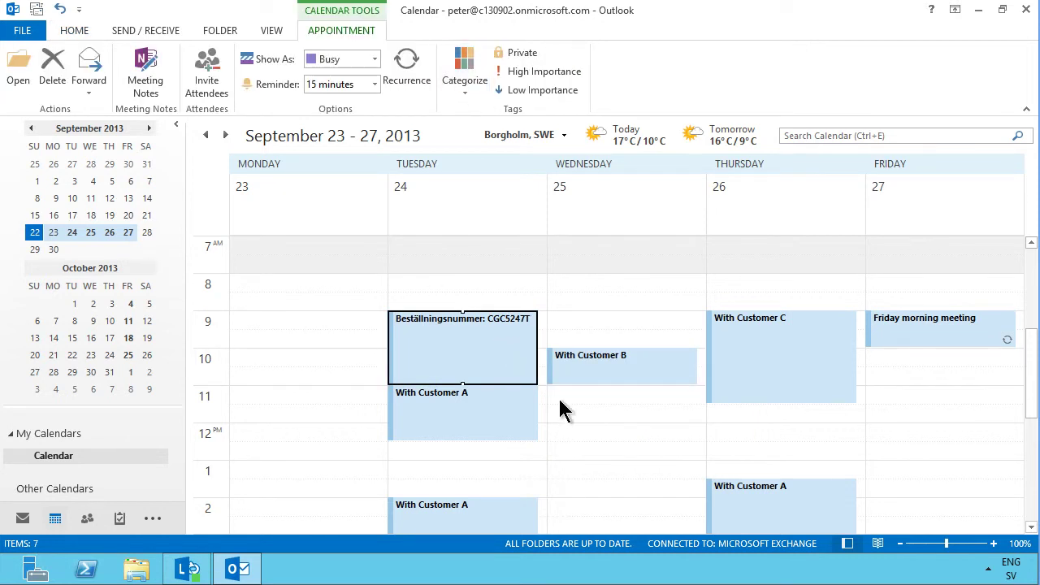
# Tag the Tuesday booking appointment with the orange category, renamed 'Travel'
pyautogui.rightClick(517, 354)
pyautogui.moveTo(592, 471)
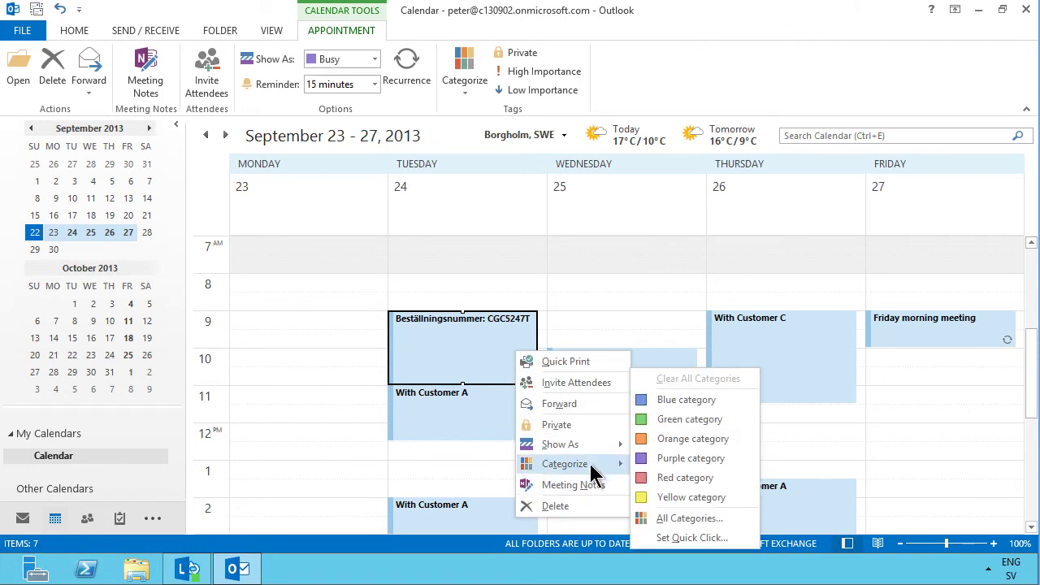
pyautogui.click(460, 94)
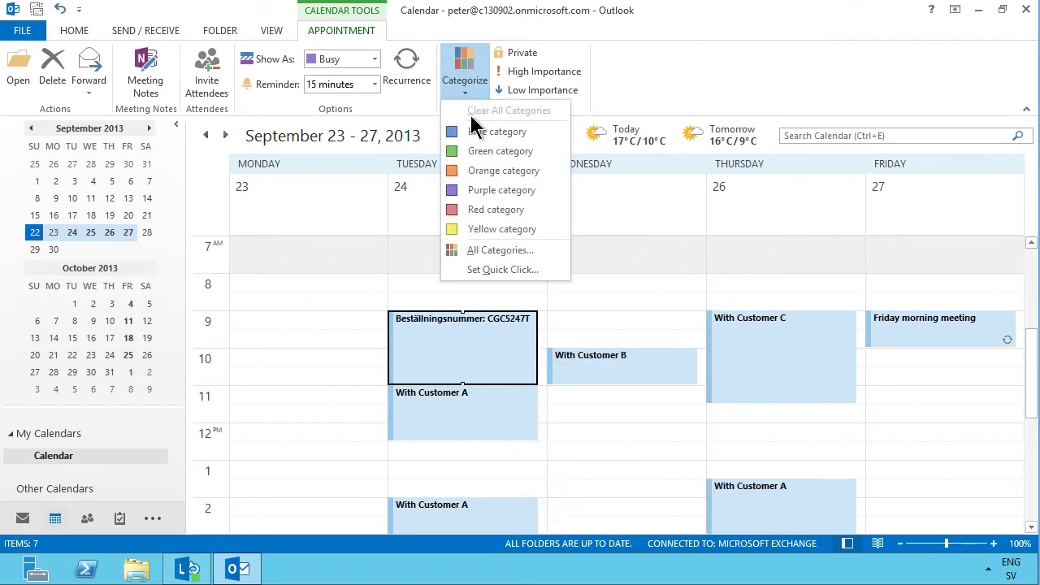
pyautogui.click(501, 172)
pyautogui.moveTo(504, 223); pyautogui.dragTo(658, 216)
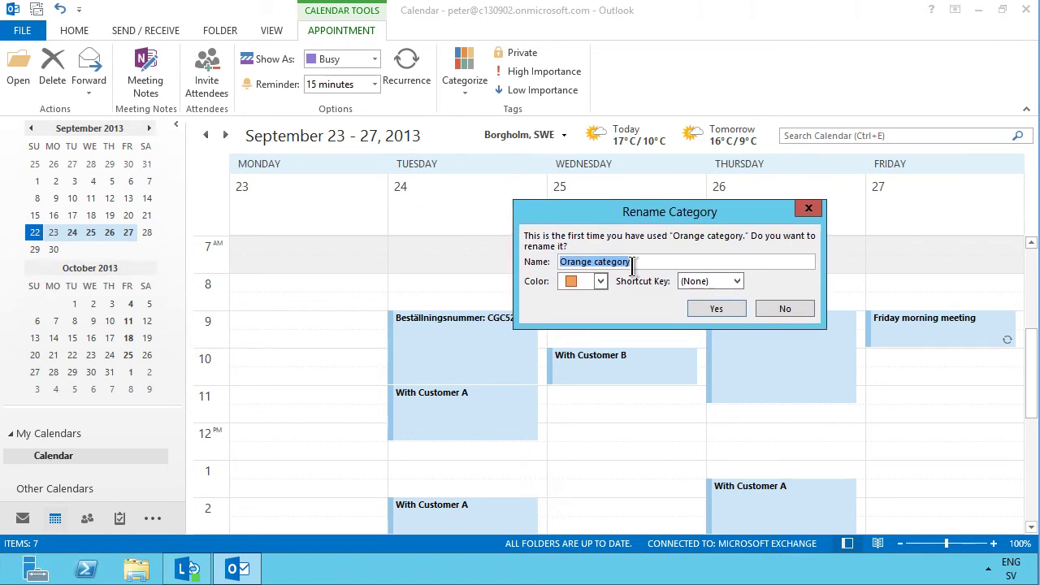
pyautogui.write('Tr')
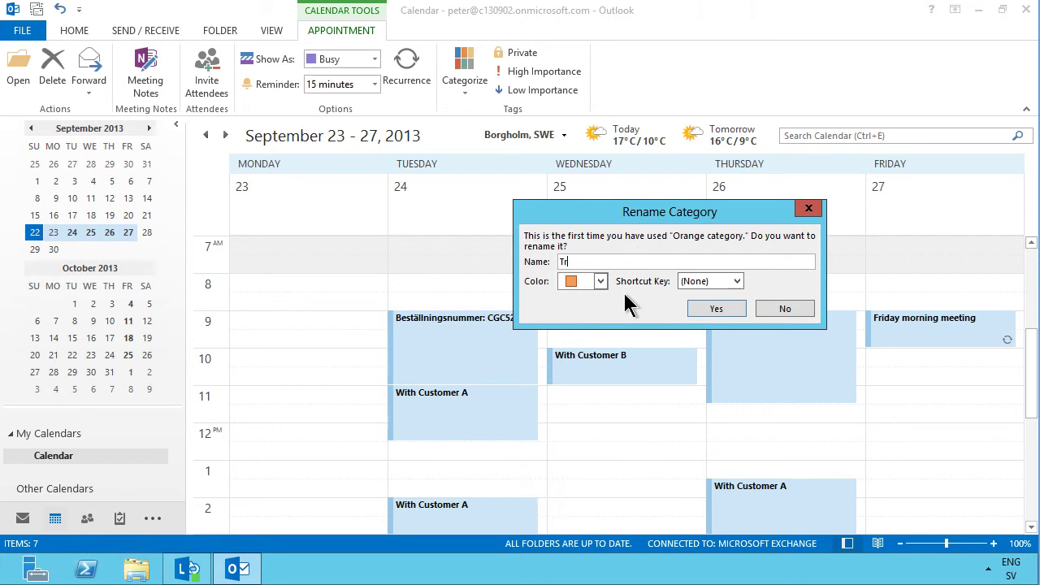
pyautogui.write('avel')
pyautogui.click(711, 309)
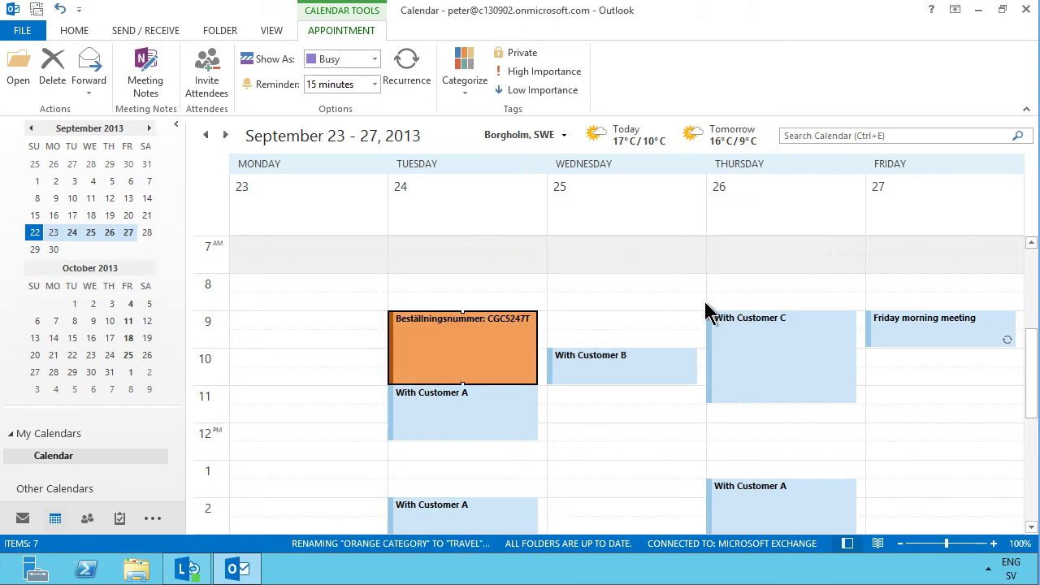
pyautogui.click(452, 411)
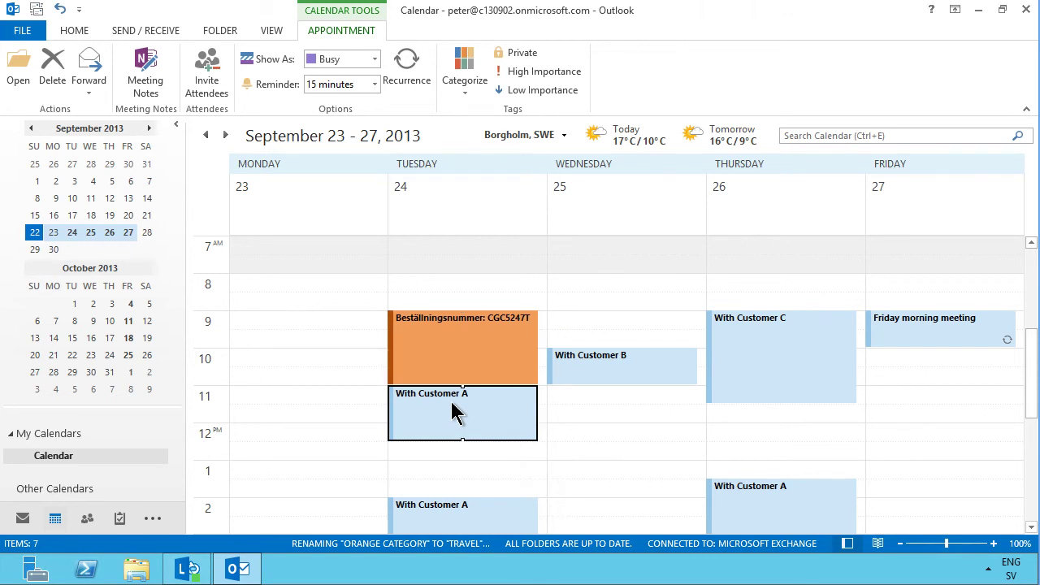
# Apply the yellow category to Tuesday's 11 AM With Customer A and rename it 'Teaching'
pyautogui.click(470, 92)
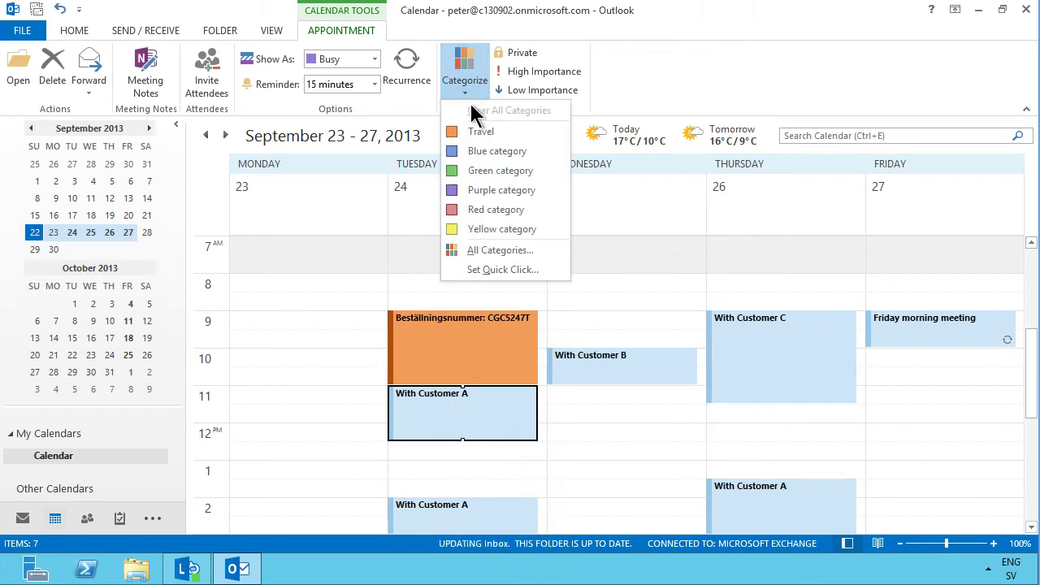
pyautogui.click(496, 231)
pyautogui.write('Teaching')
pyautogui.click(559, 323)
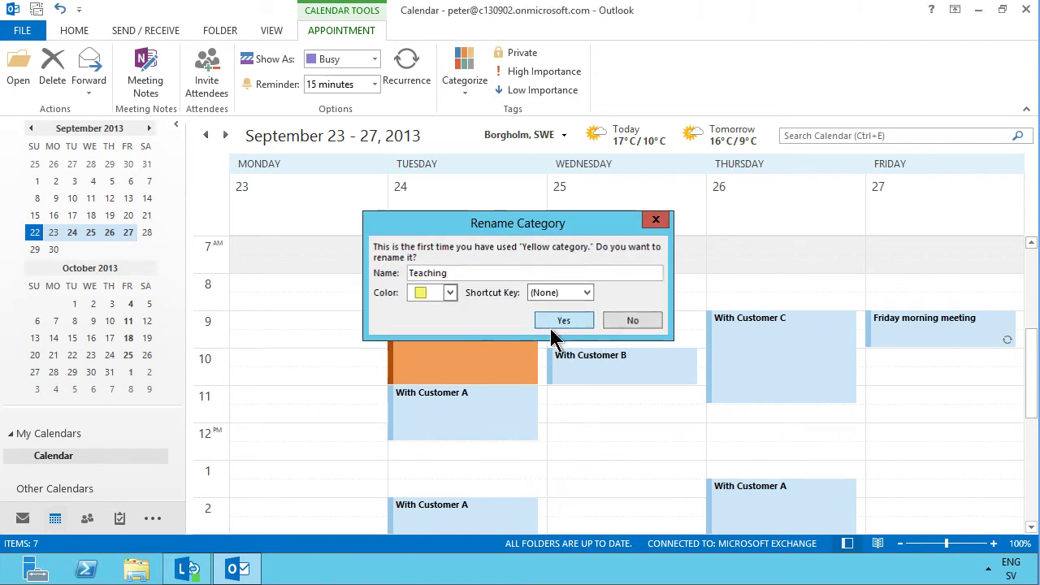
# Tag the With Customer B and With Customer C appointments with the Teaching category
pyautogui.rightClick(619, 365)
pyautogui.moveTo(721, 480)
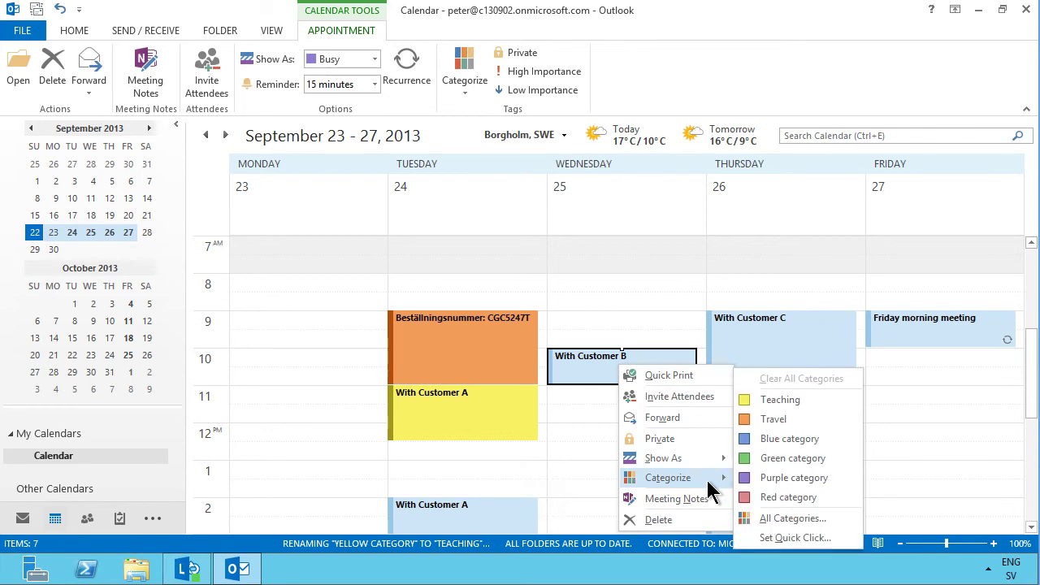
pyautogui.click(787, 399)
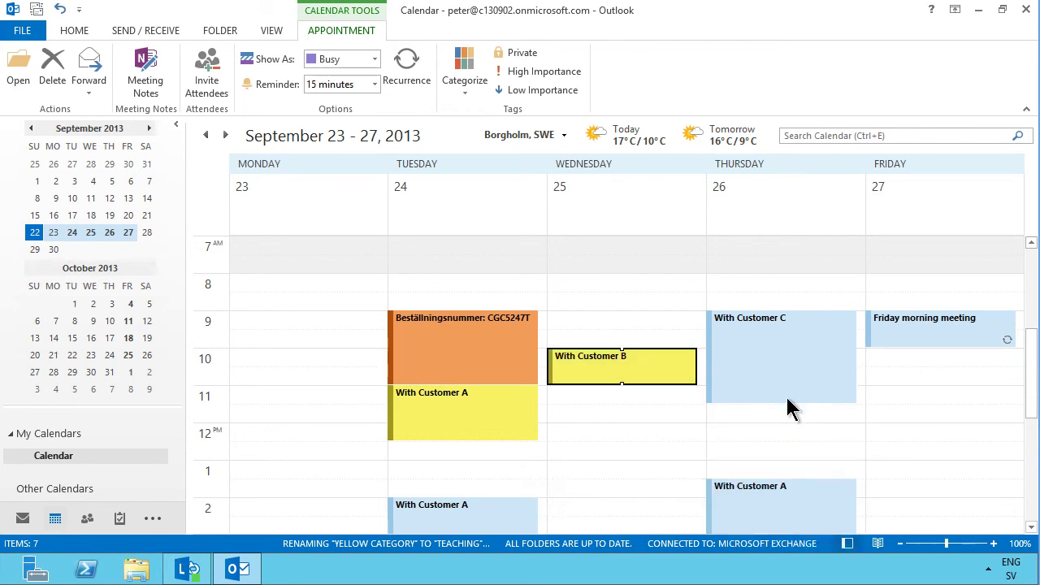
pyautogui.rightClick(756, 343)
pyautogui.moveTo(848, 463)
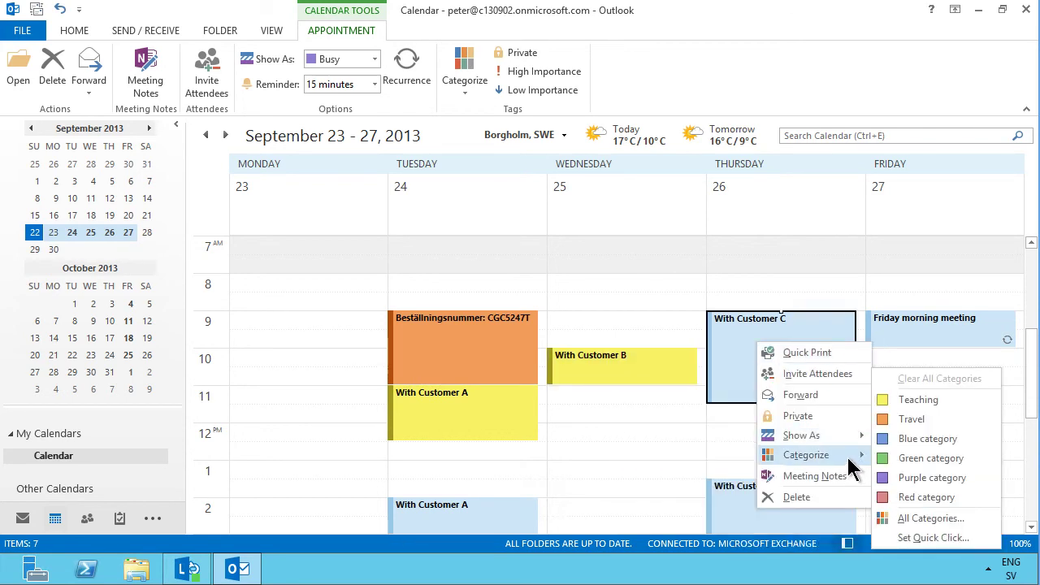
pyautogui.click(921, 398)
pyautogui.click(689, 416)
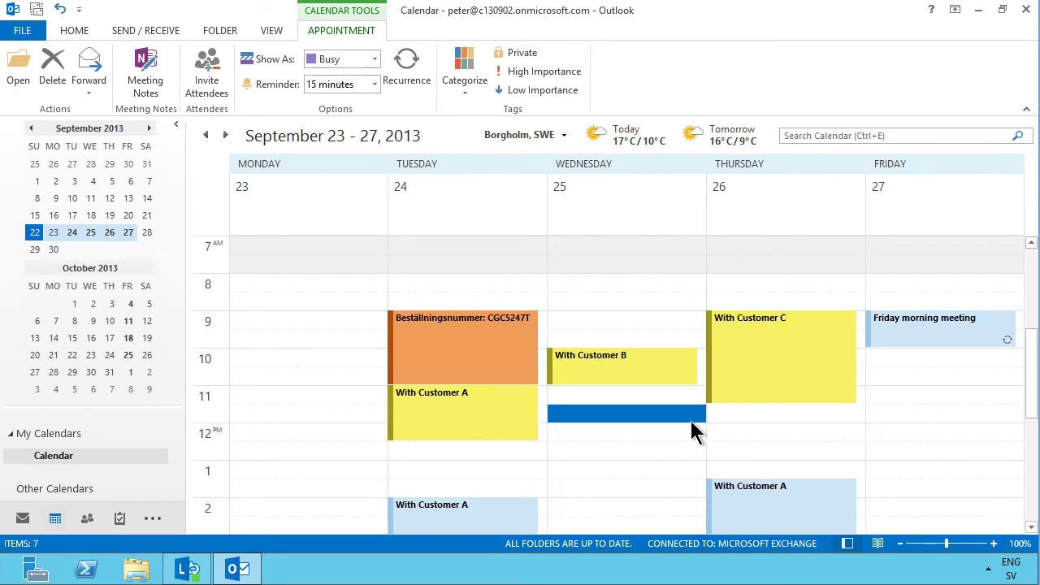